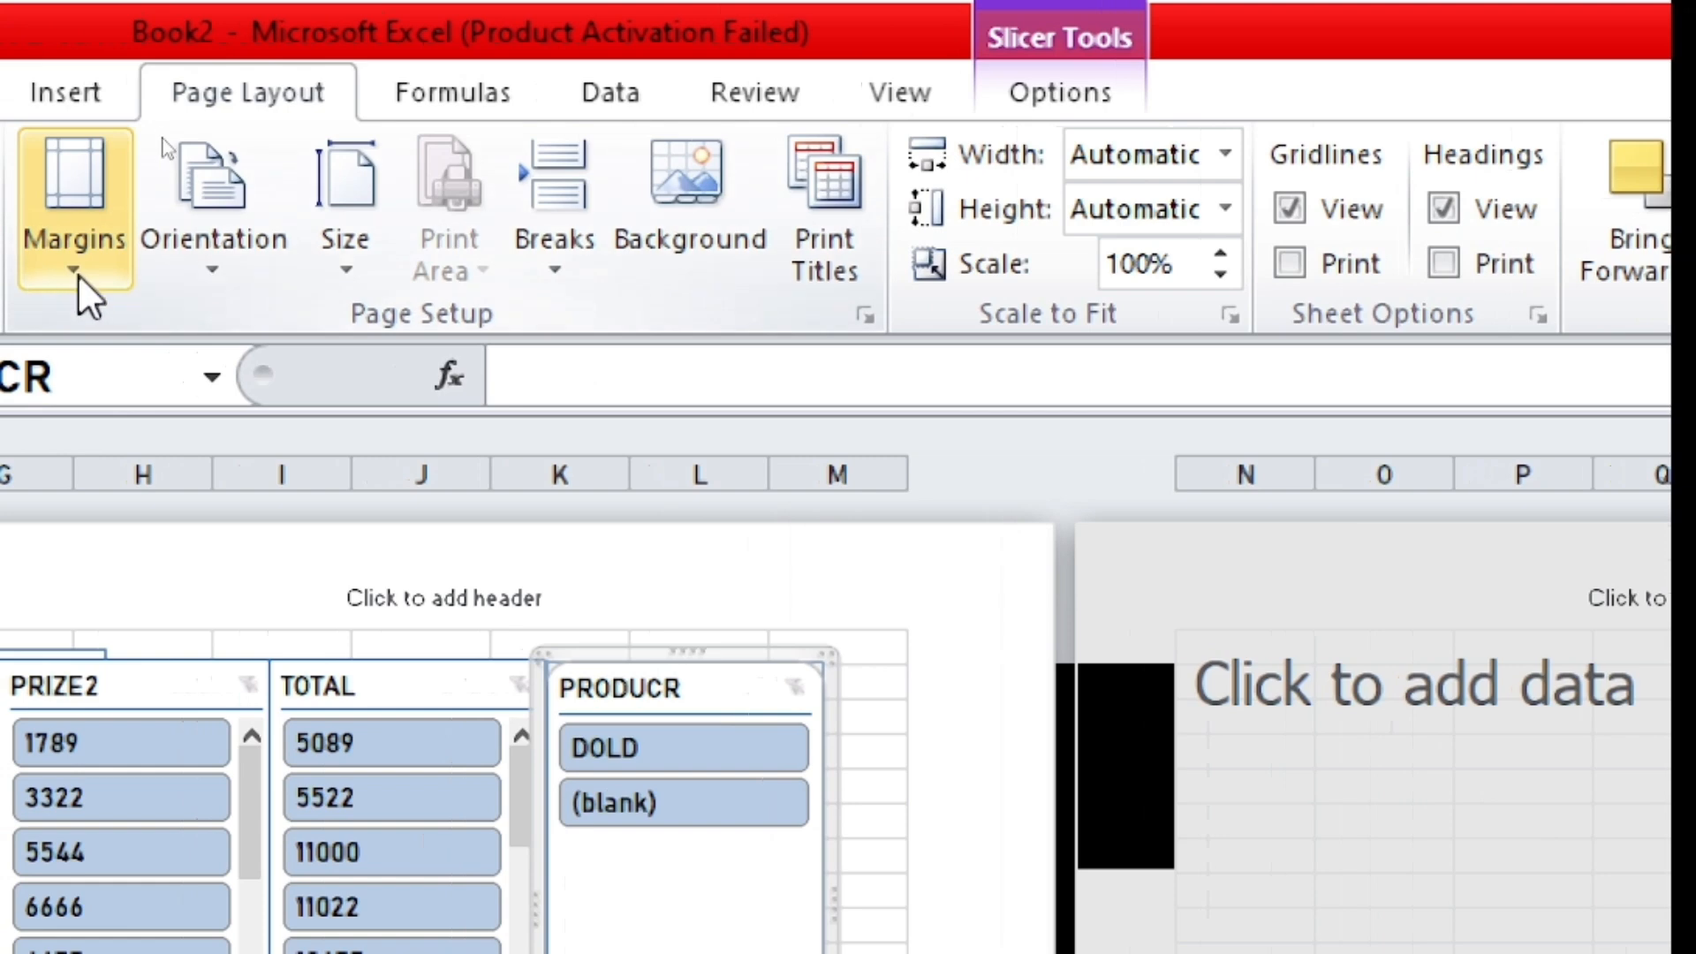
# Apply the Wide margin preset, and set custom top, left, bottom and right page margins of 1.25 inches
pyautogui.click(78, 274)
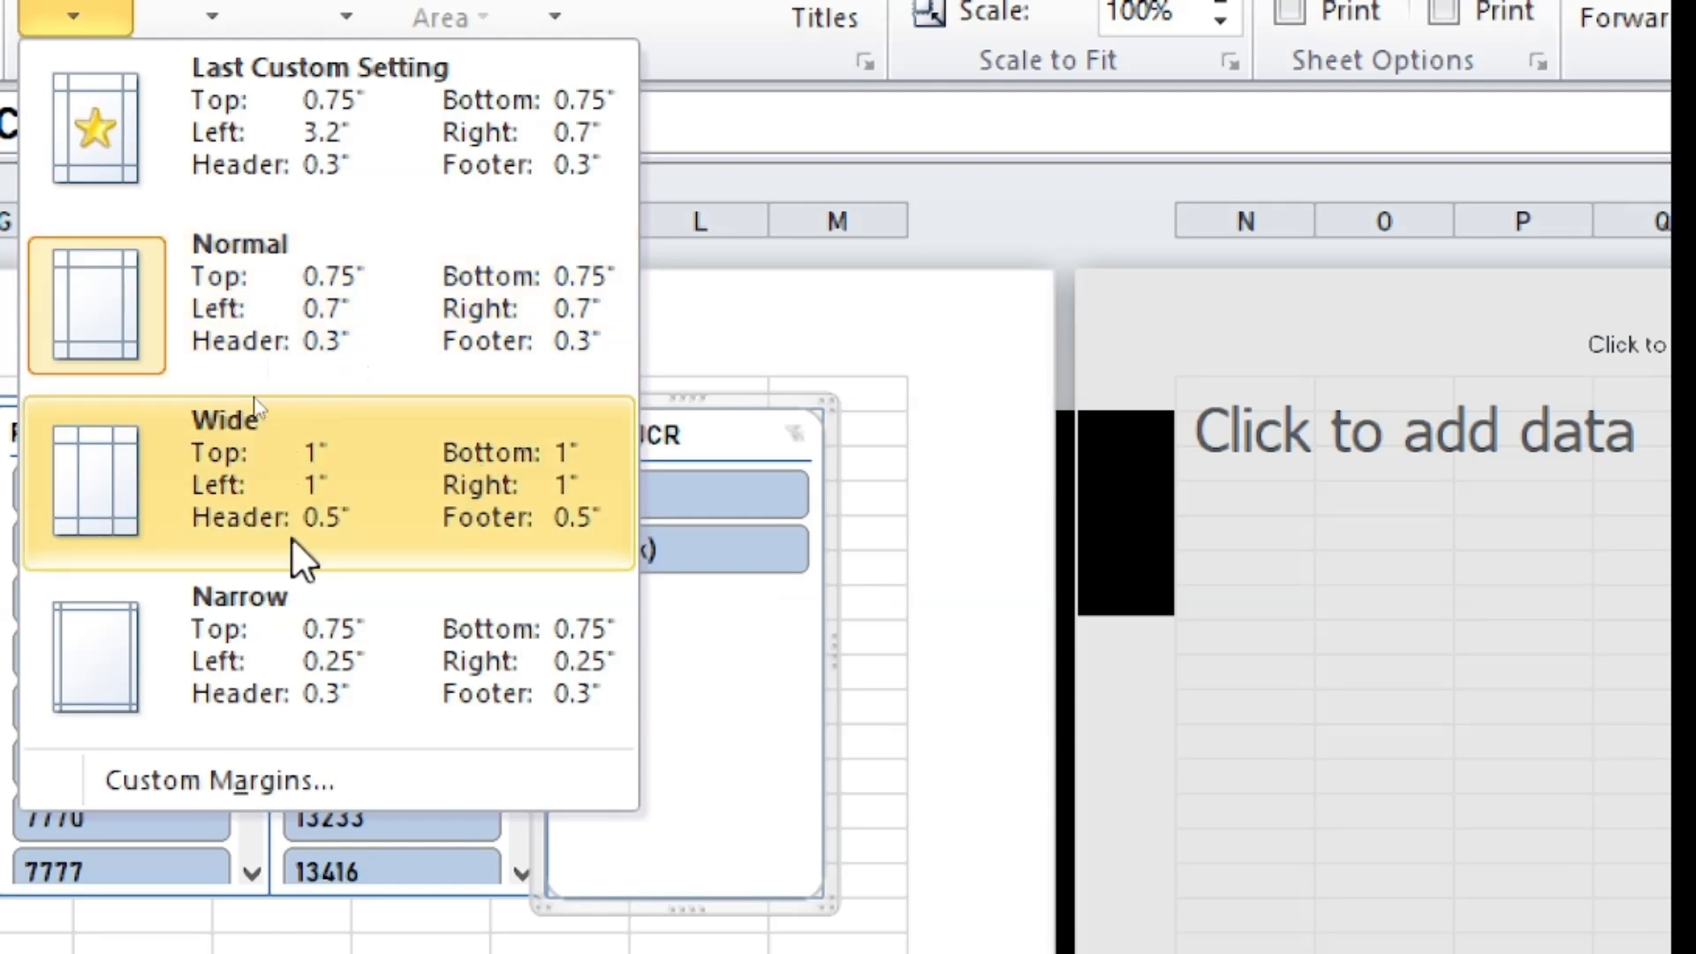
pyautogui.click(335, 497)
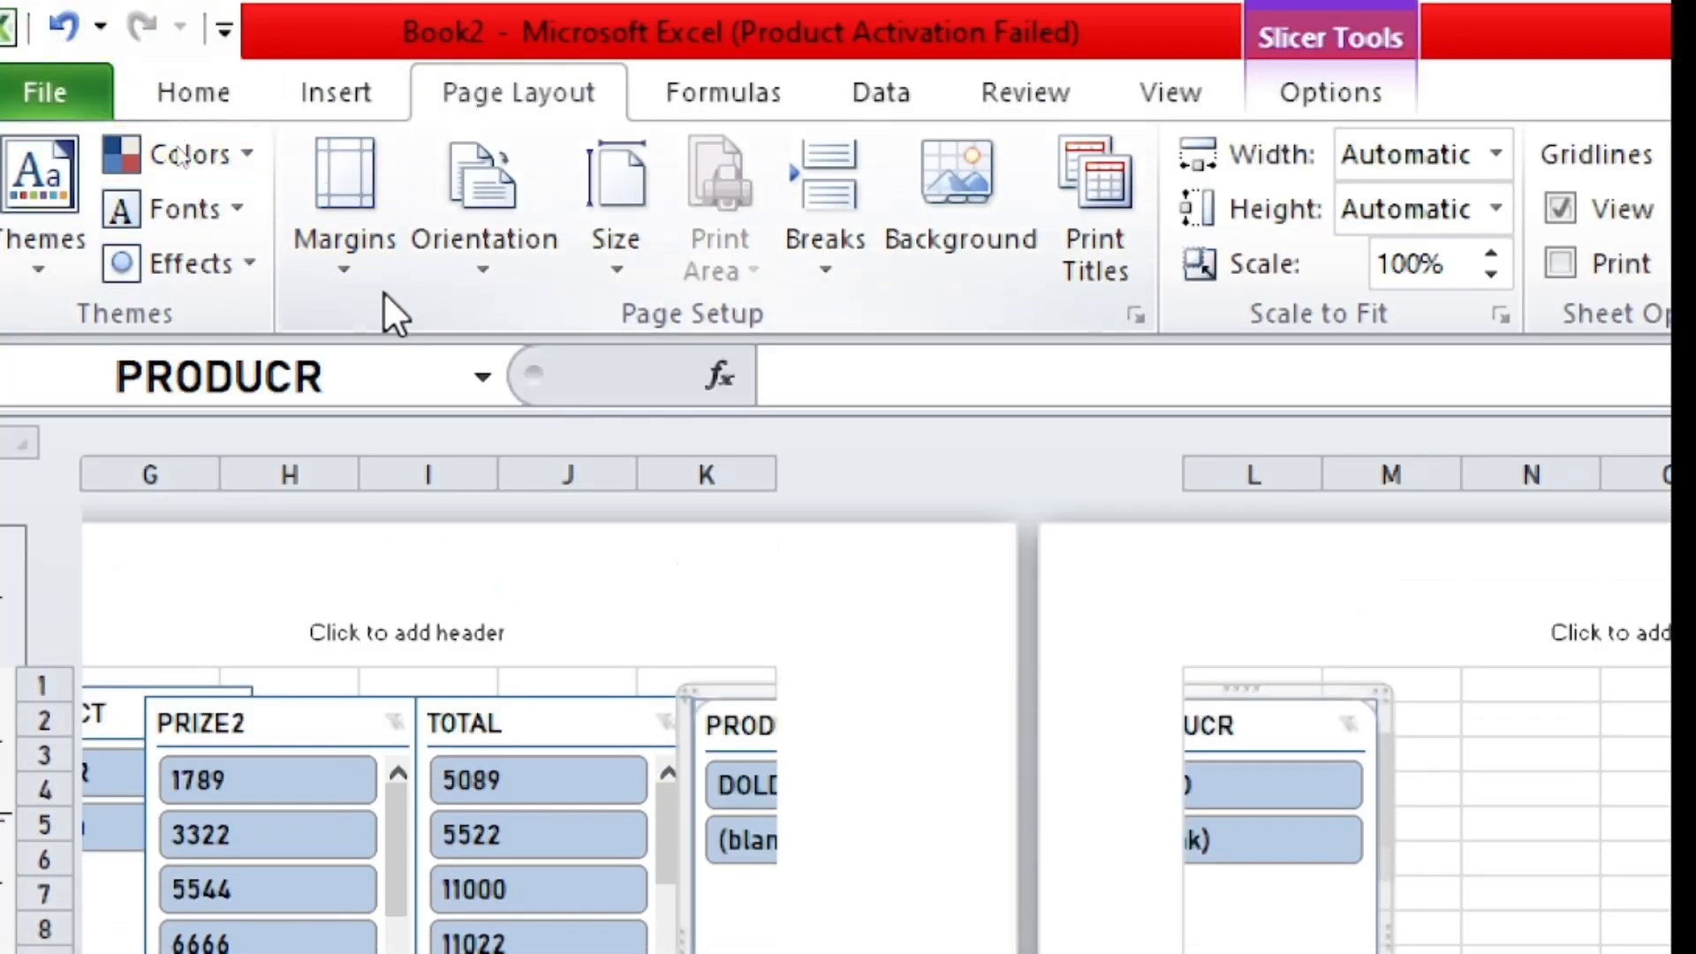
pyautogui.click(355, 287)
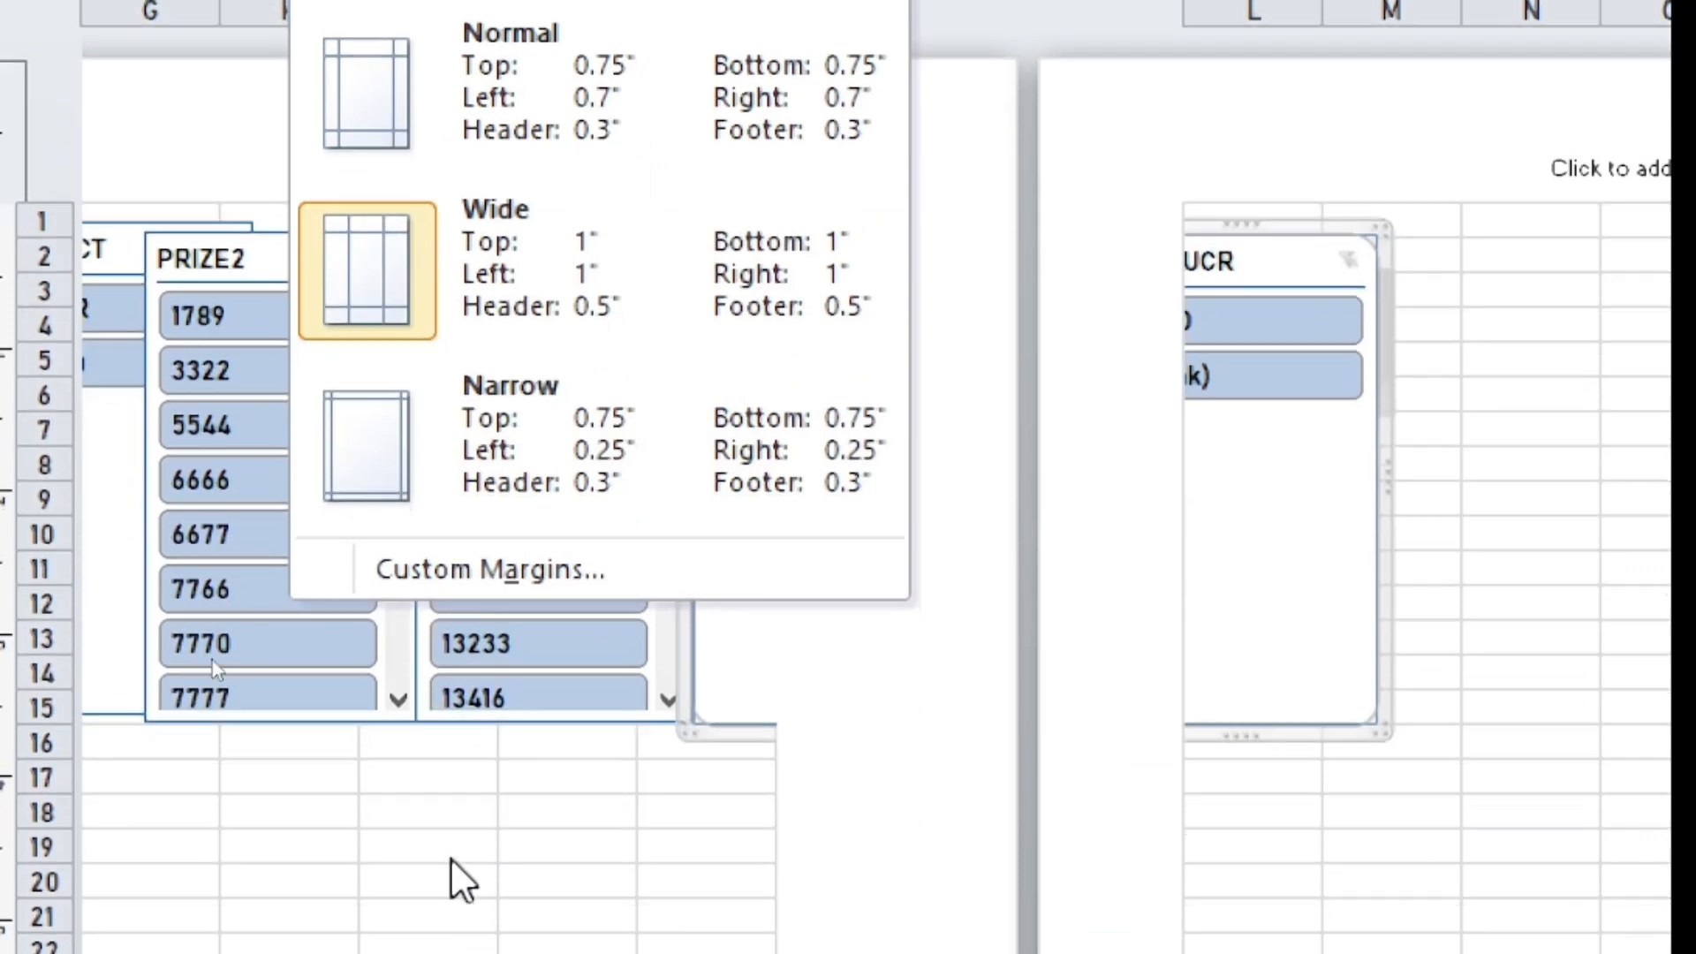
pyautogui.click(502, 570)
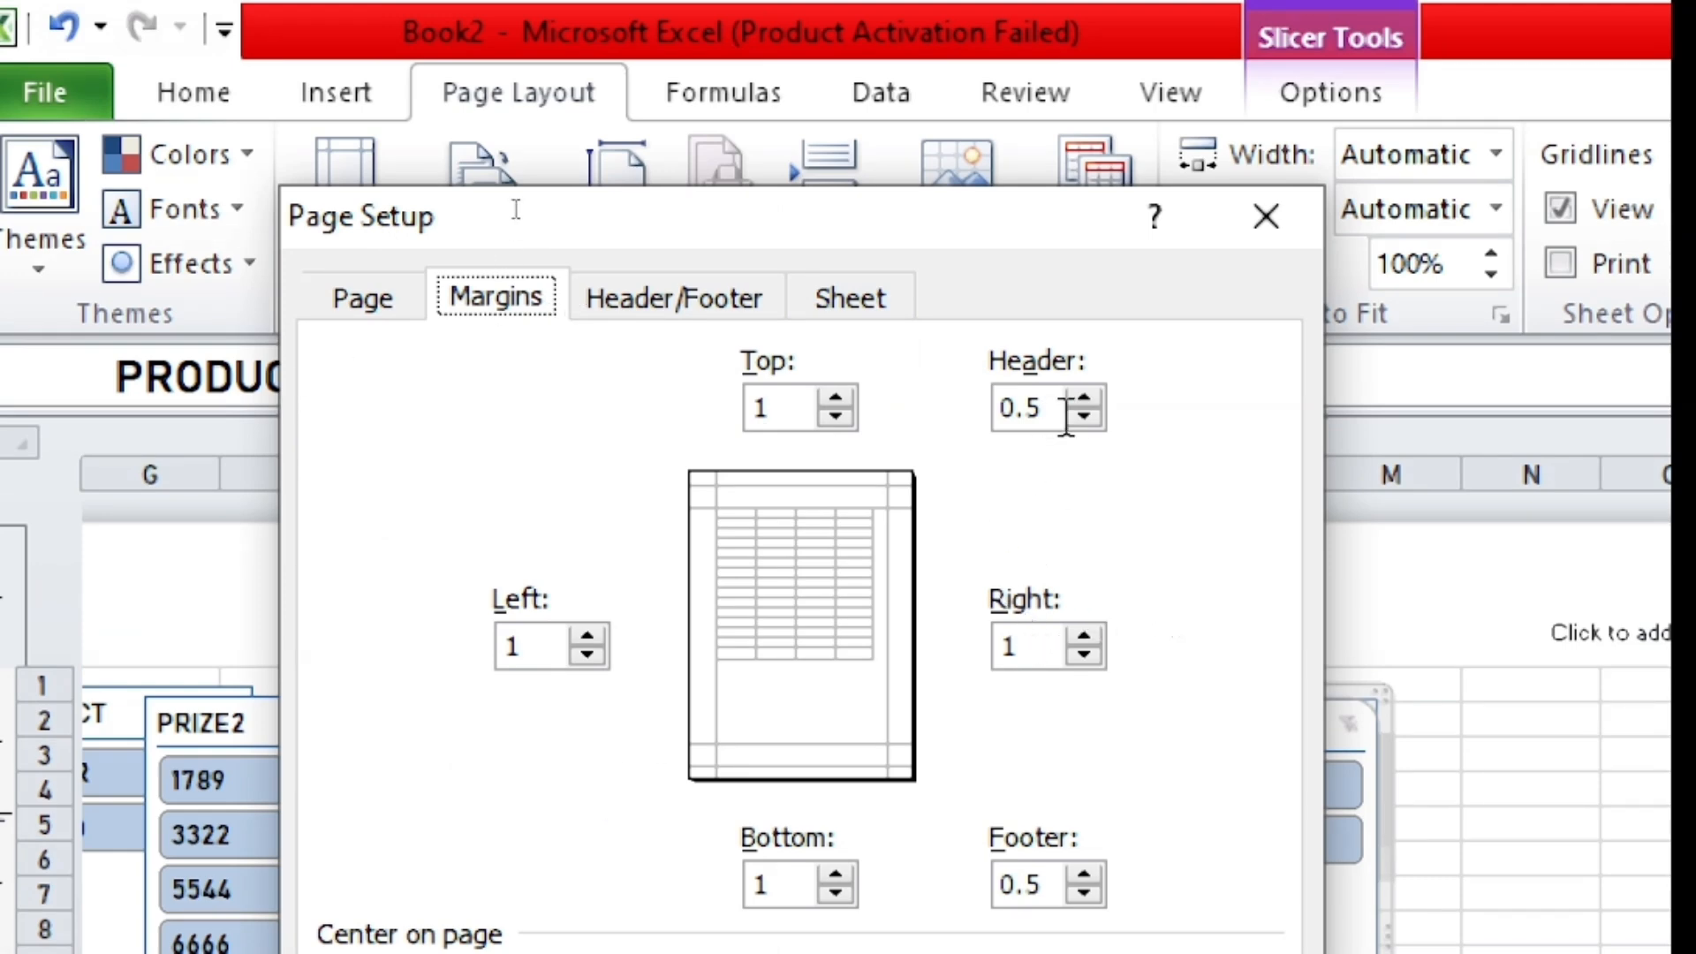
pyautogui.click(834, 395)
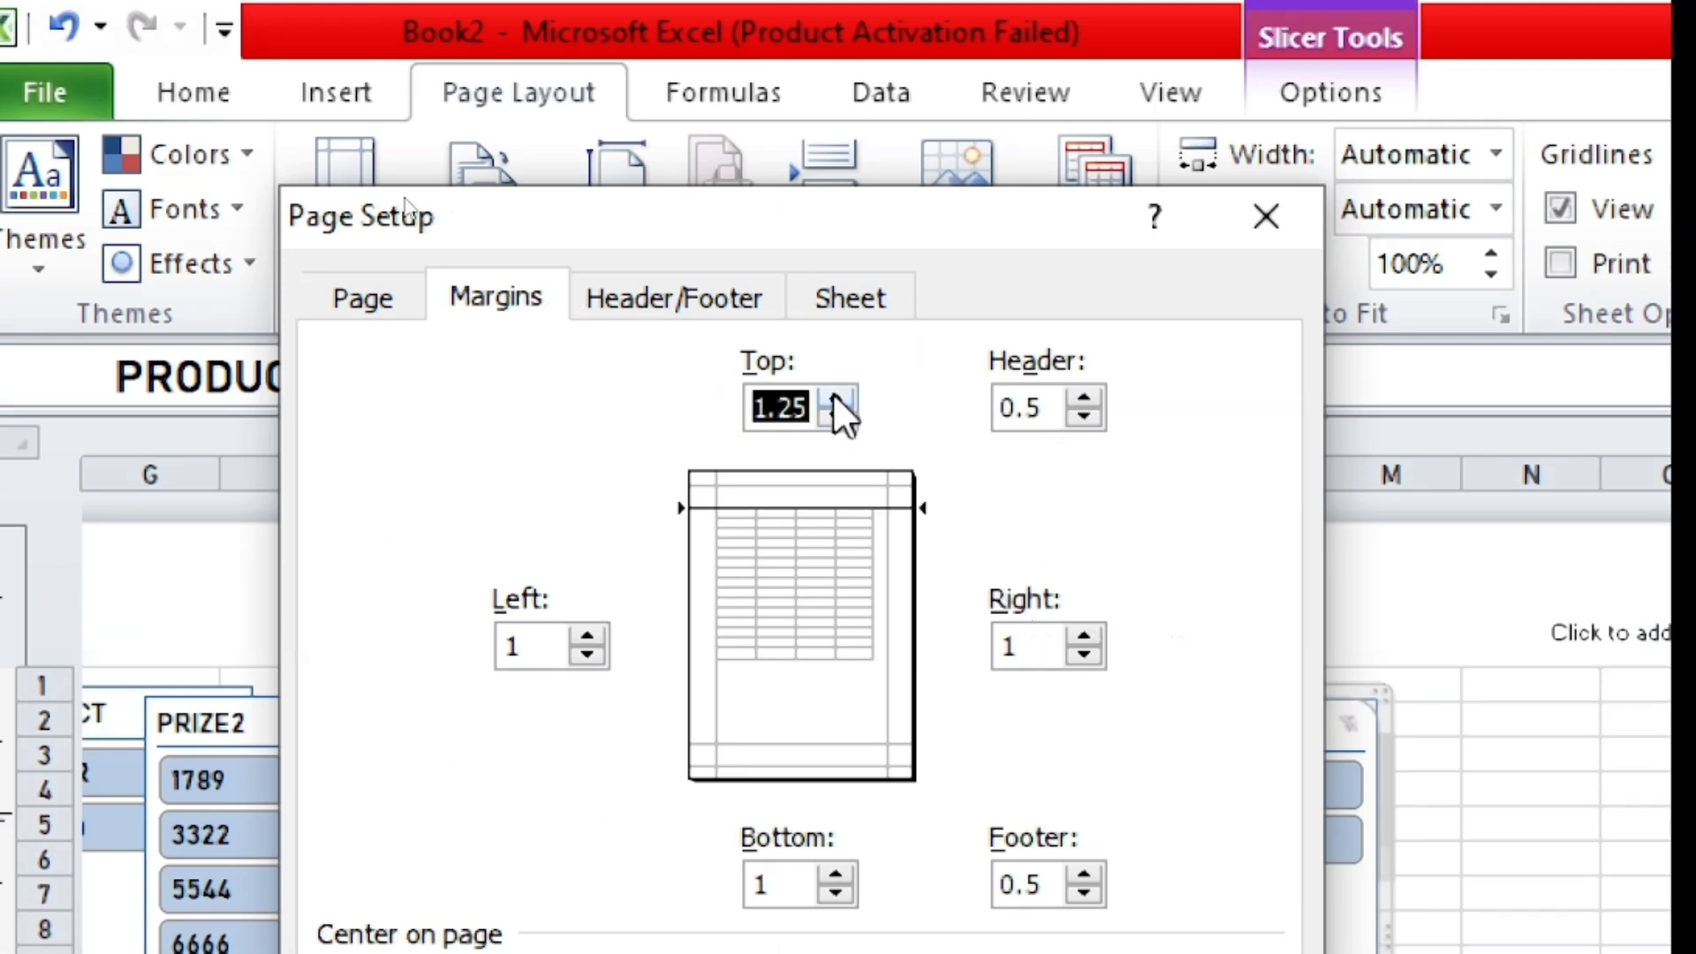
pyautogui.click(588, 635)
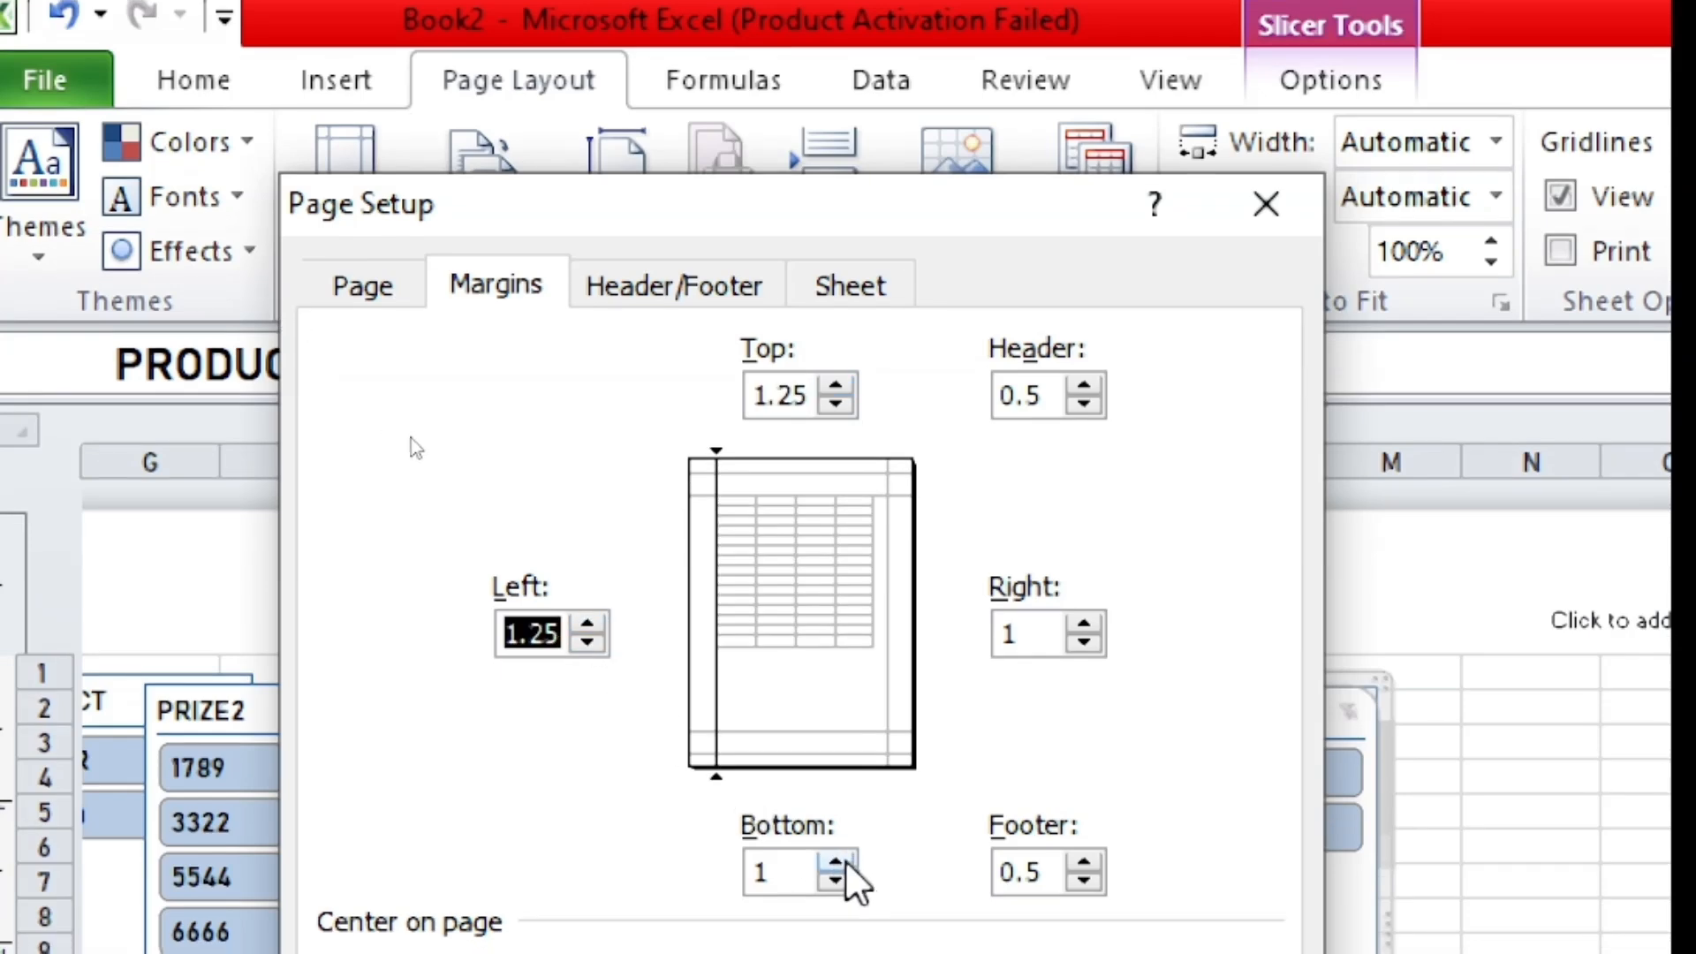
pyautogui.click(836, 874)
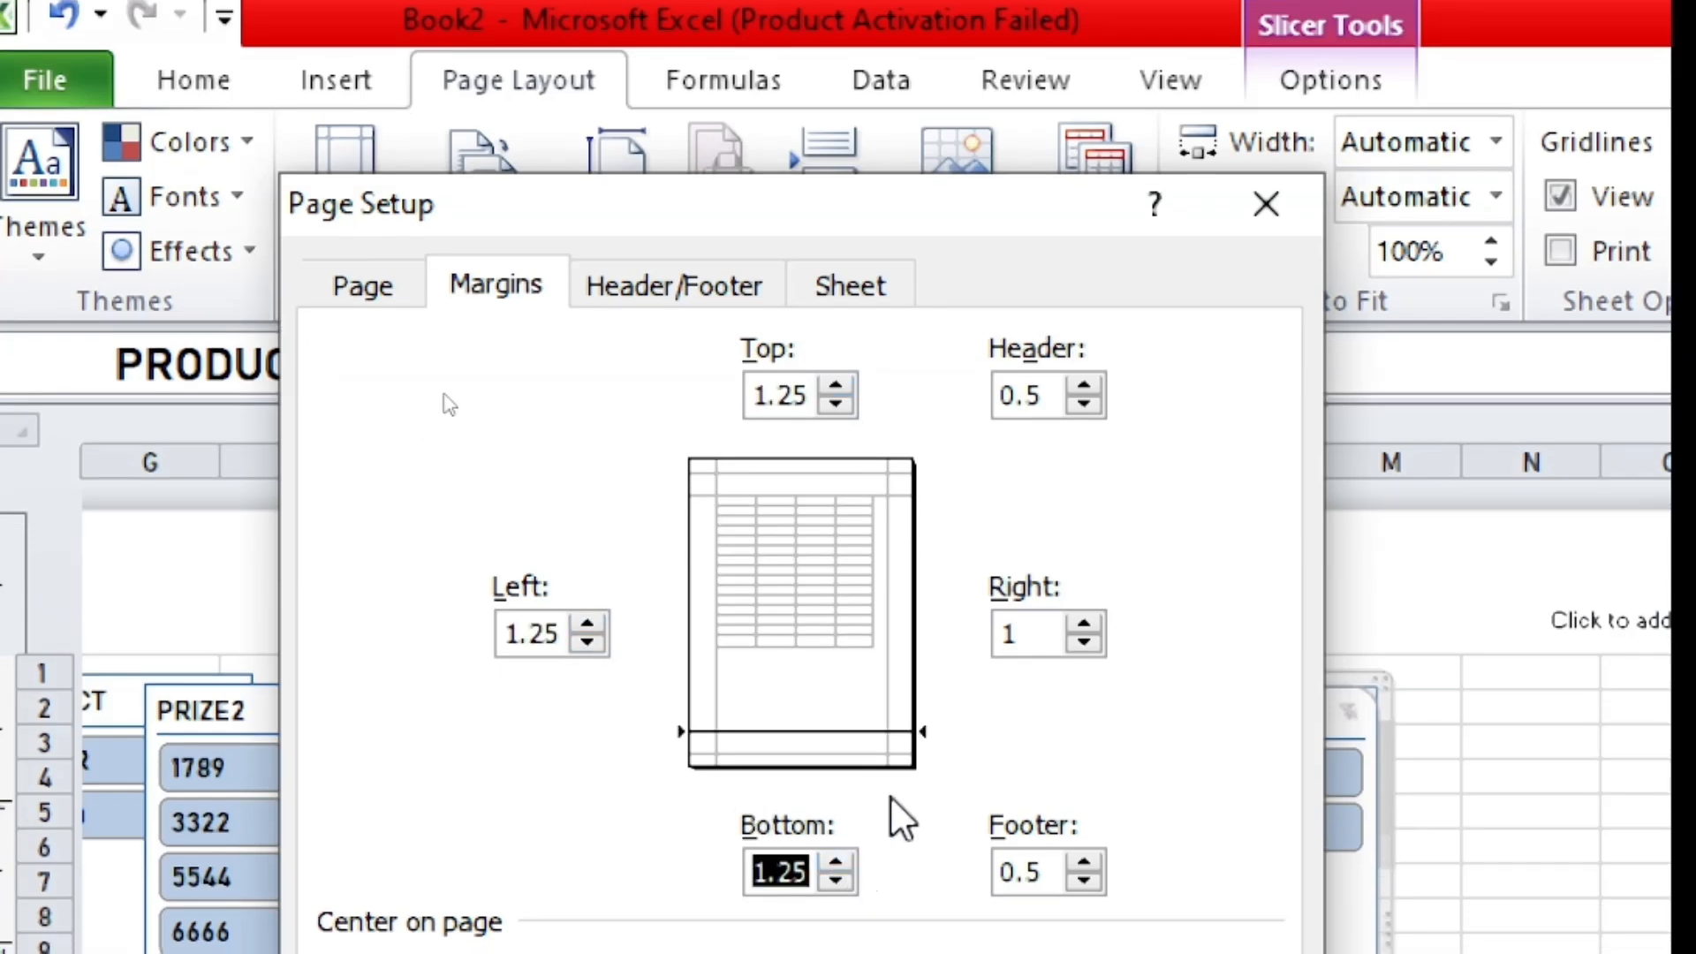
pyautogui.click(1093, 625)
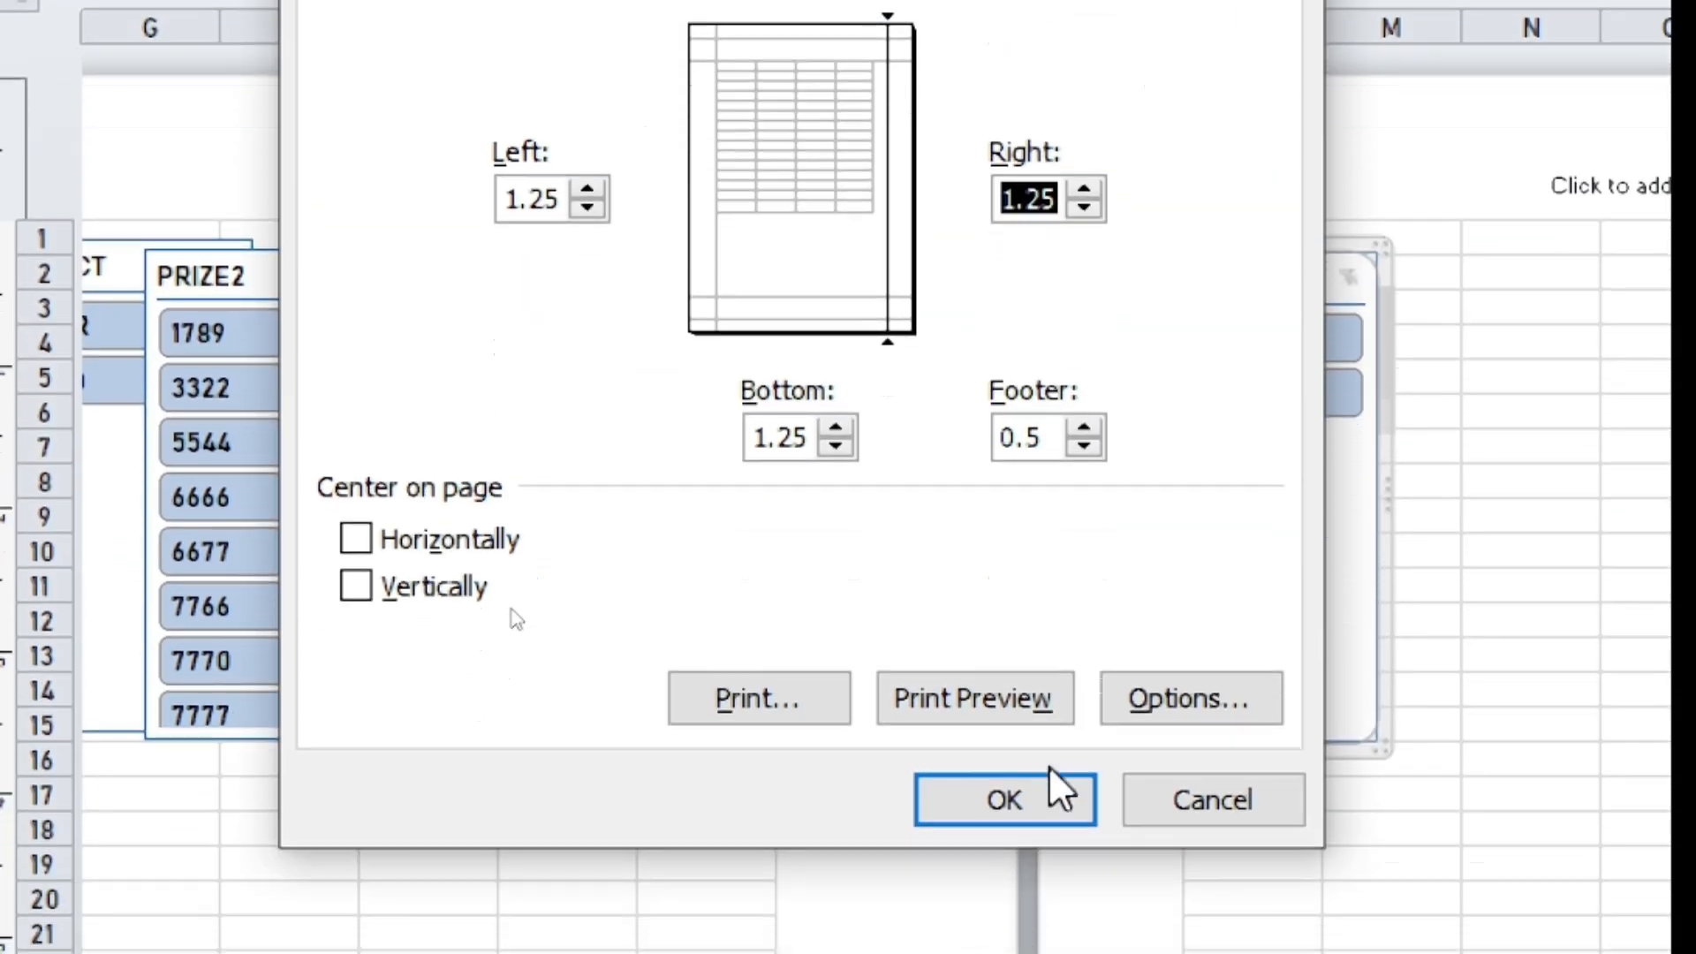
pyautogui.click(1045, 918)
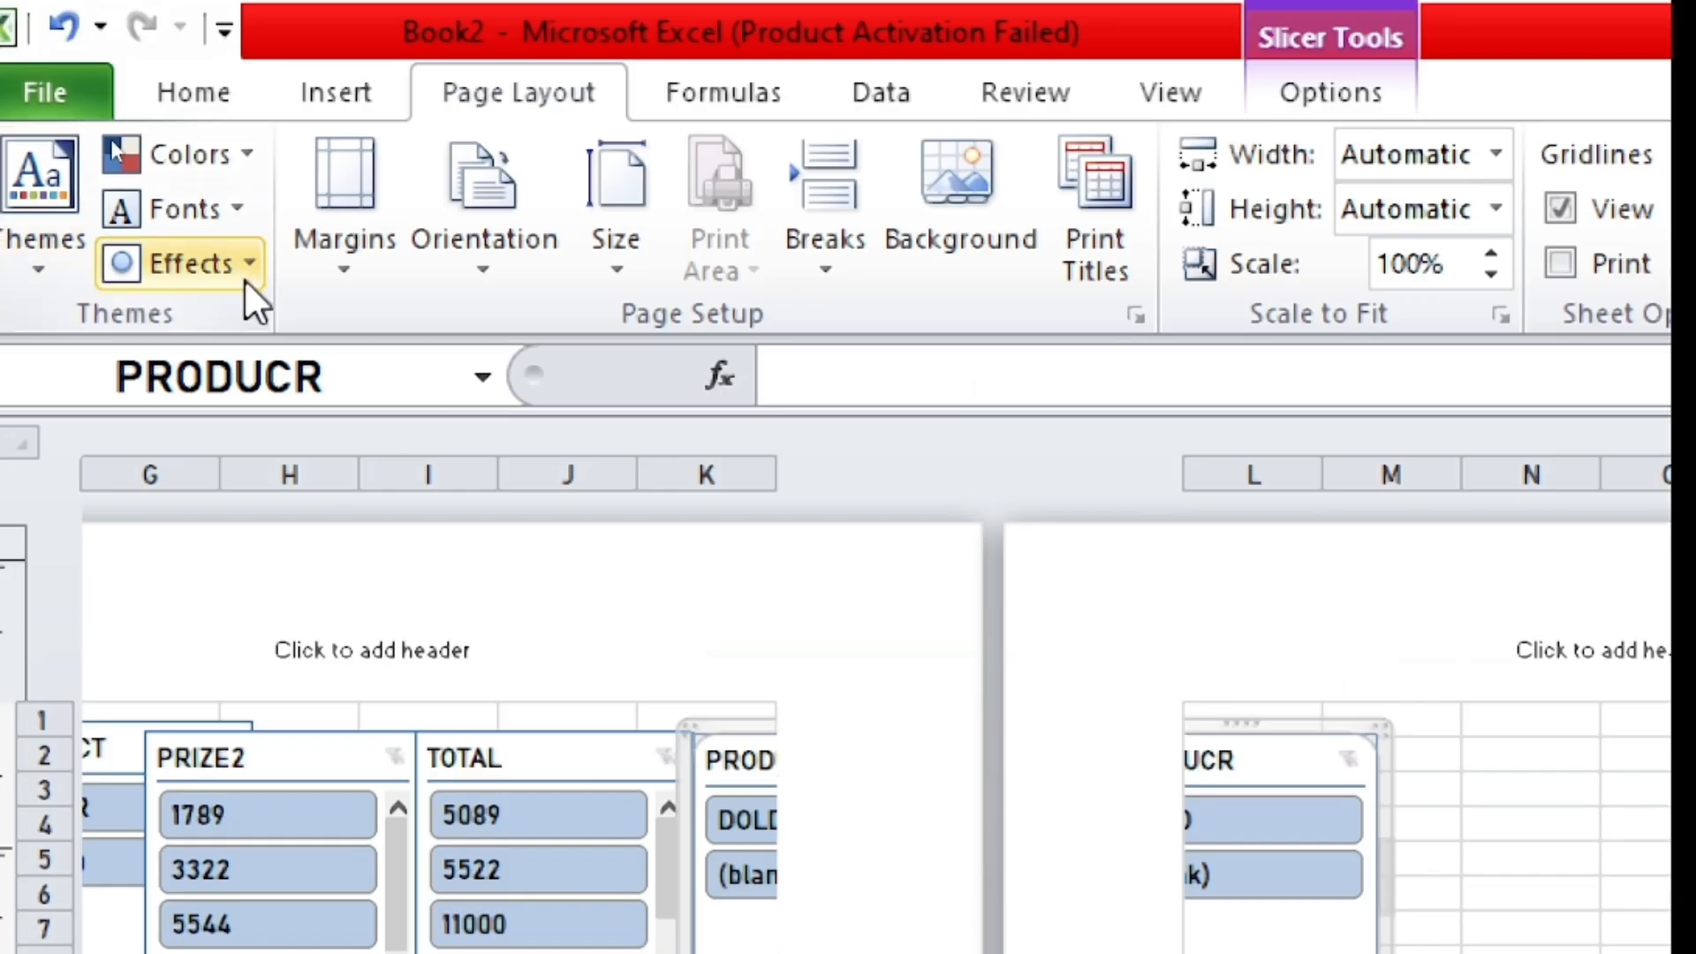
# Apply the Normal margin preset to the sheet
pyautogui.click(338, 296)
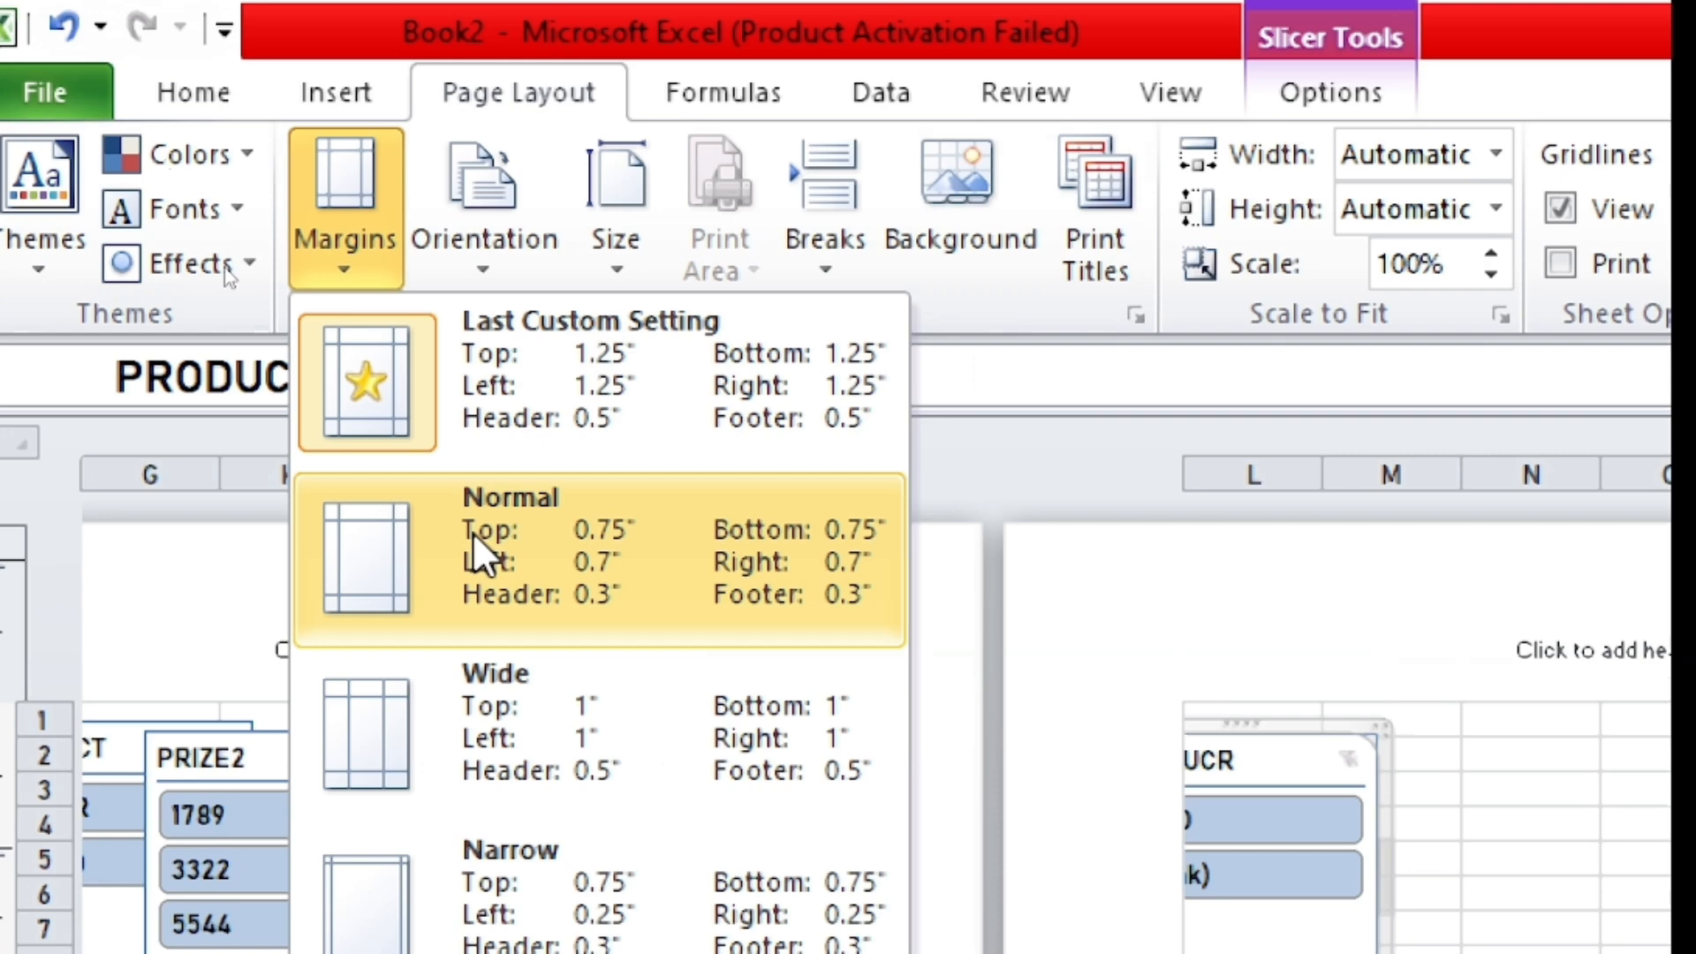
pyautogui.click(481, 552)
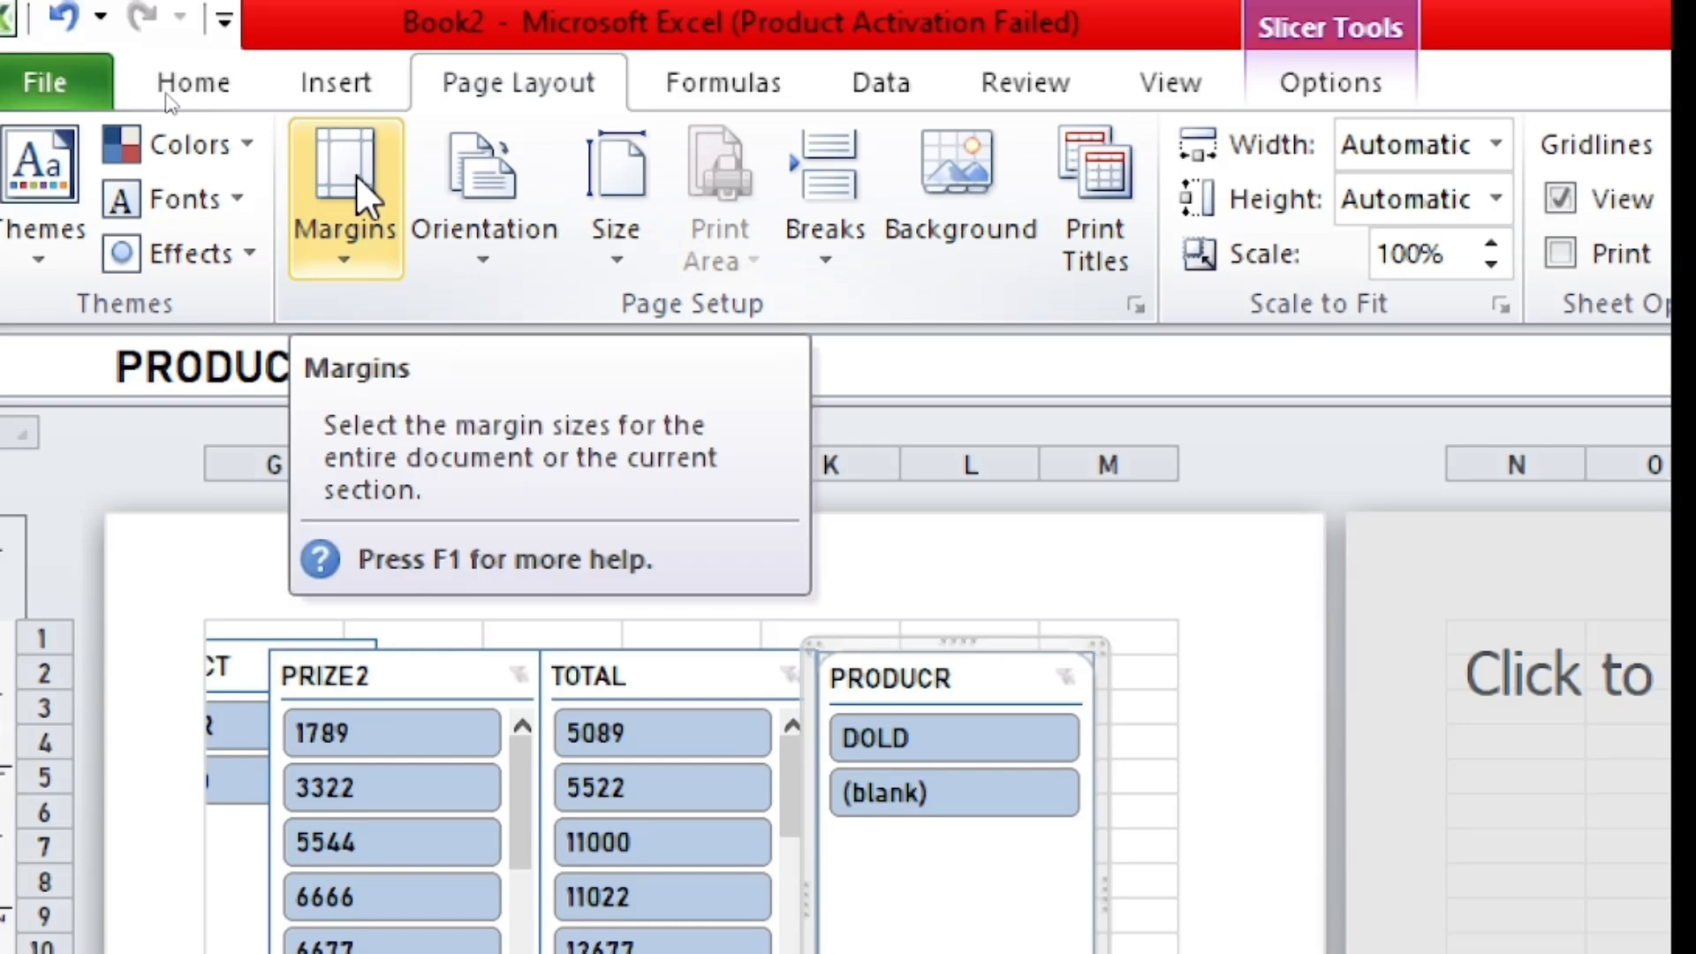
# Switch the sheet's page orientation to Landscape and return it to Portrait
pyautogui.click(487, 265)
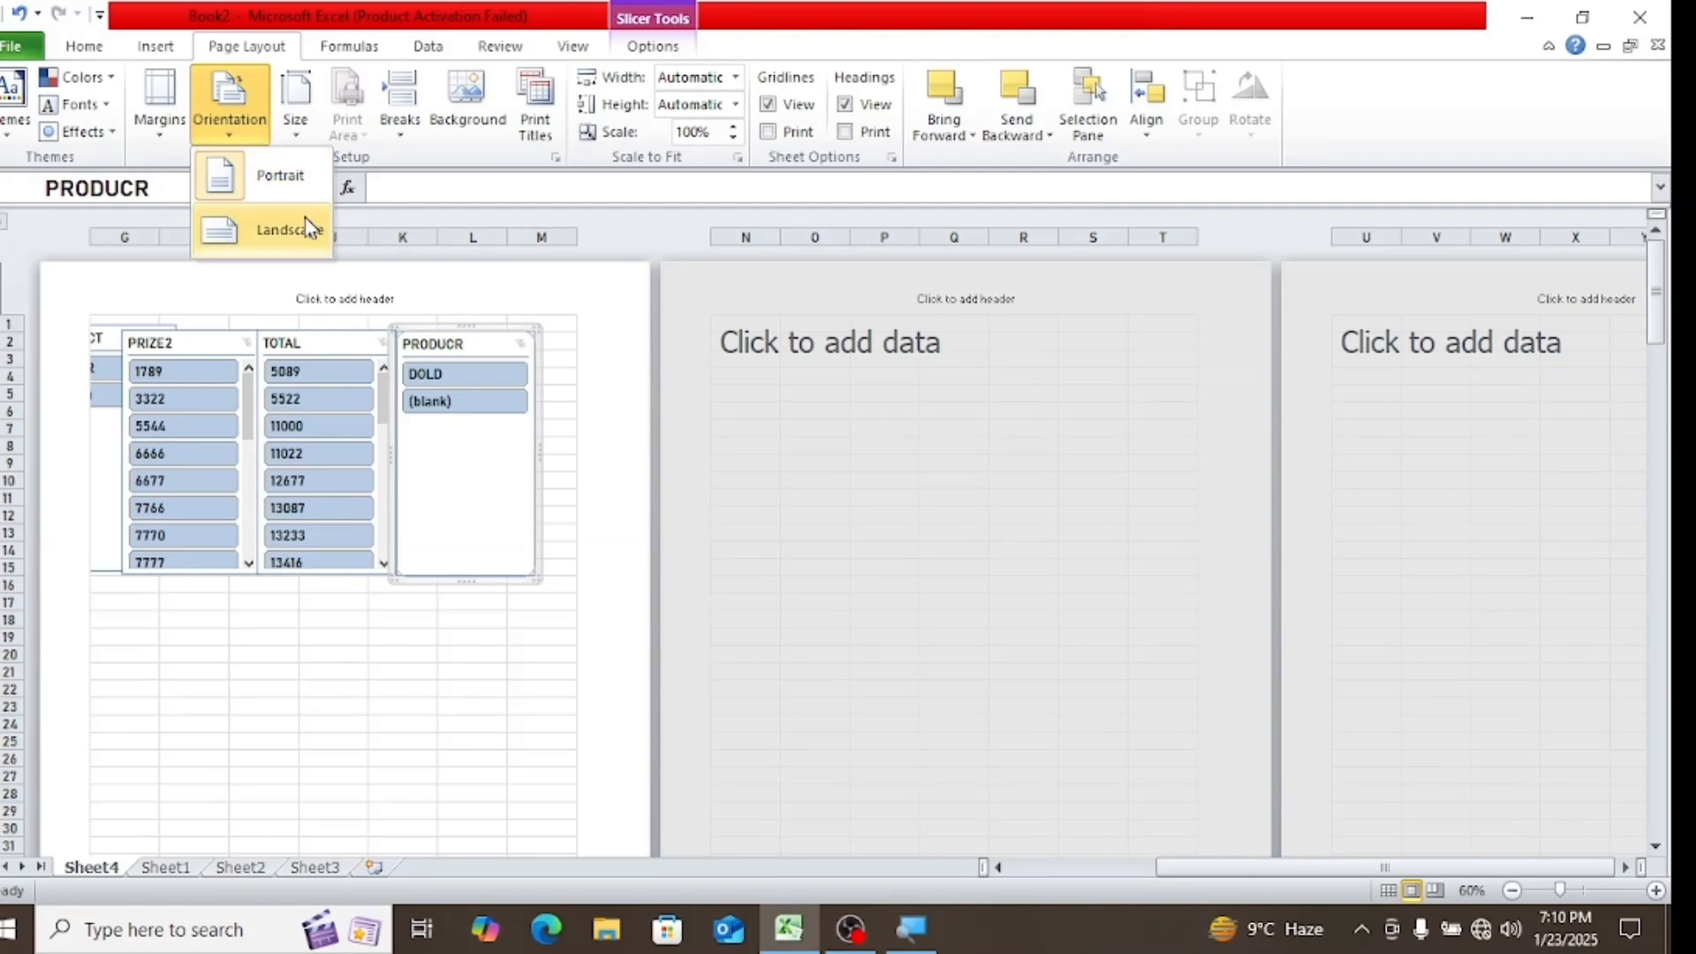
pyautogui.click(307, 228)
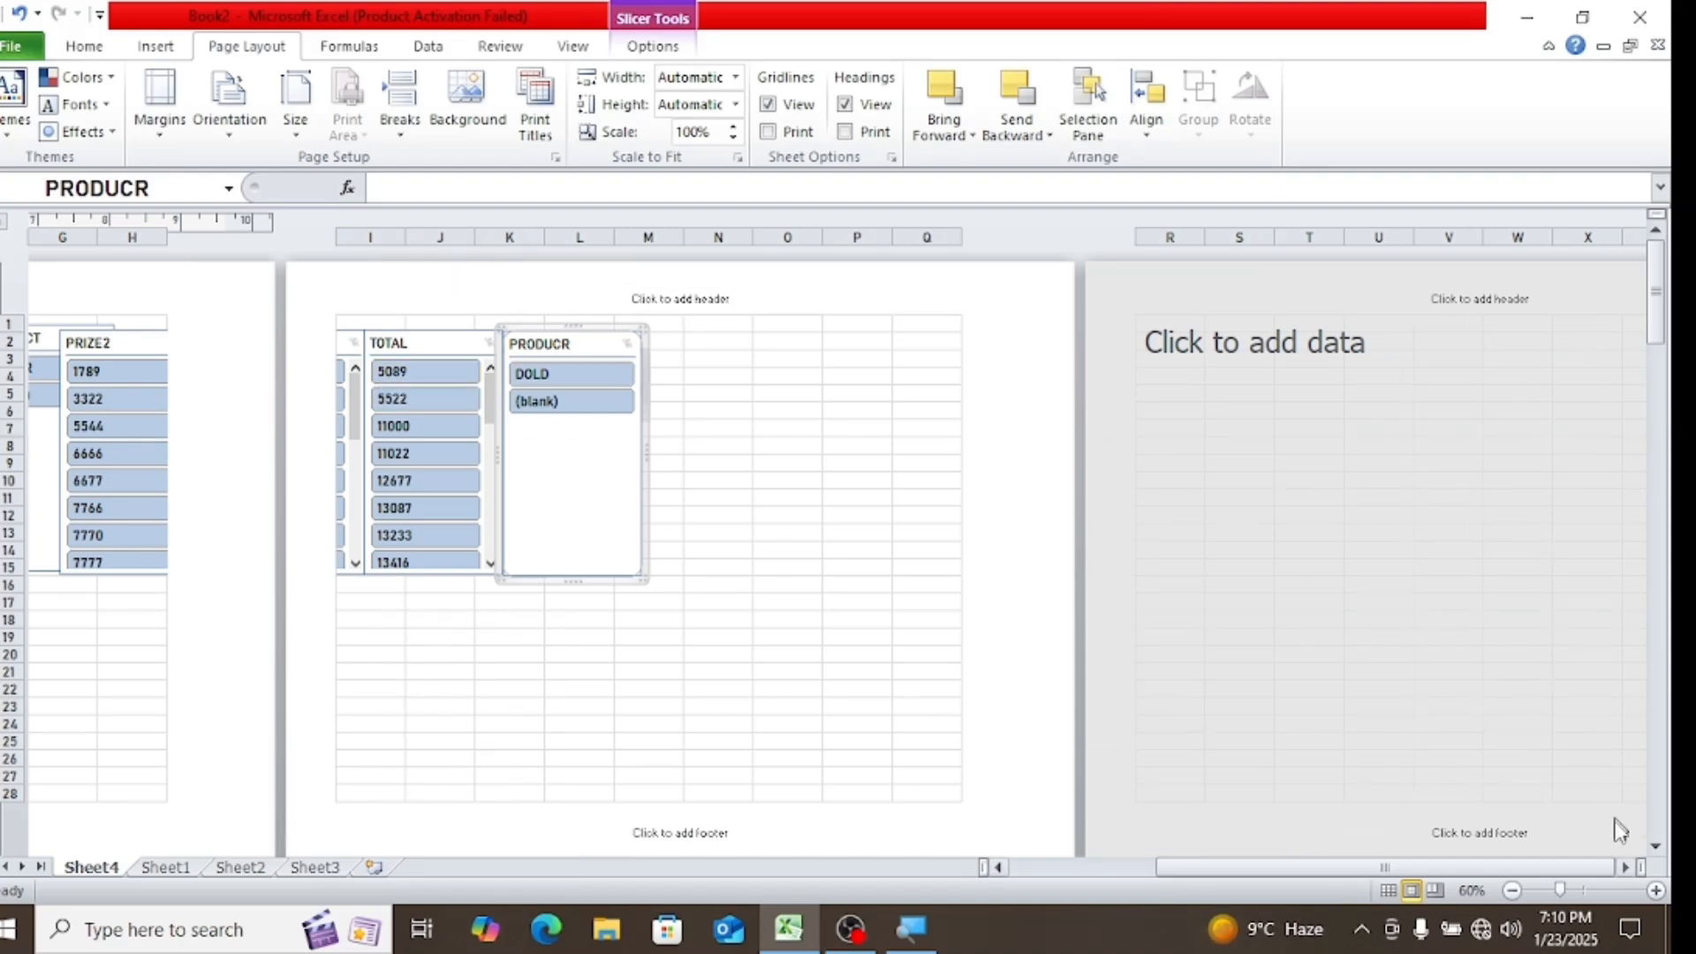
pyautogui.click(1513, 891)
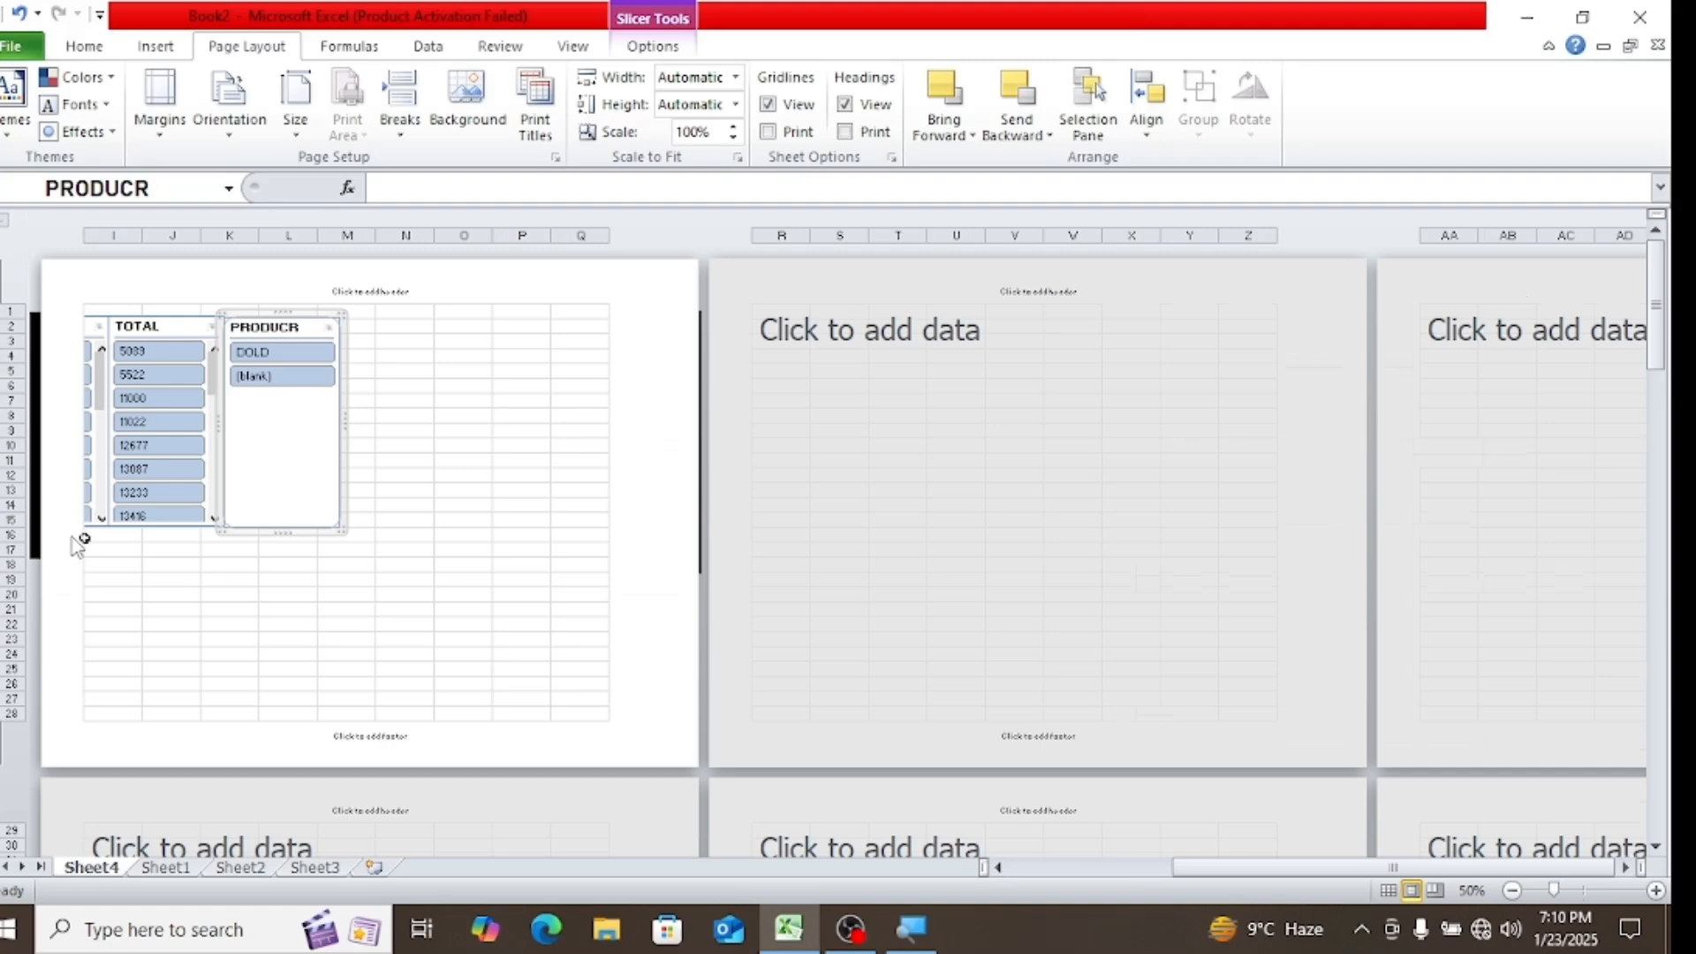
pyautogui.click(245, 137)
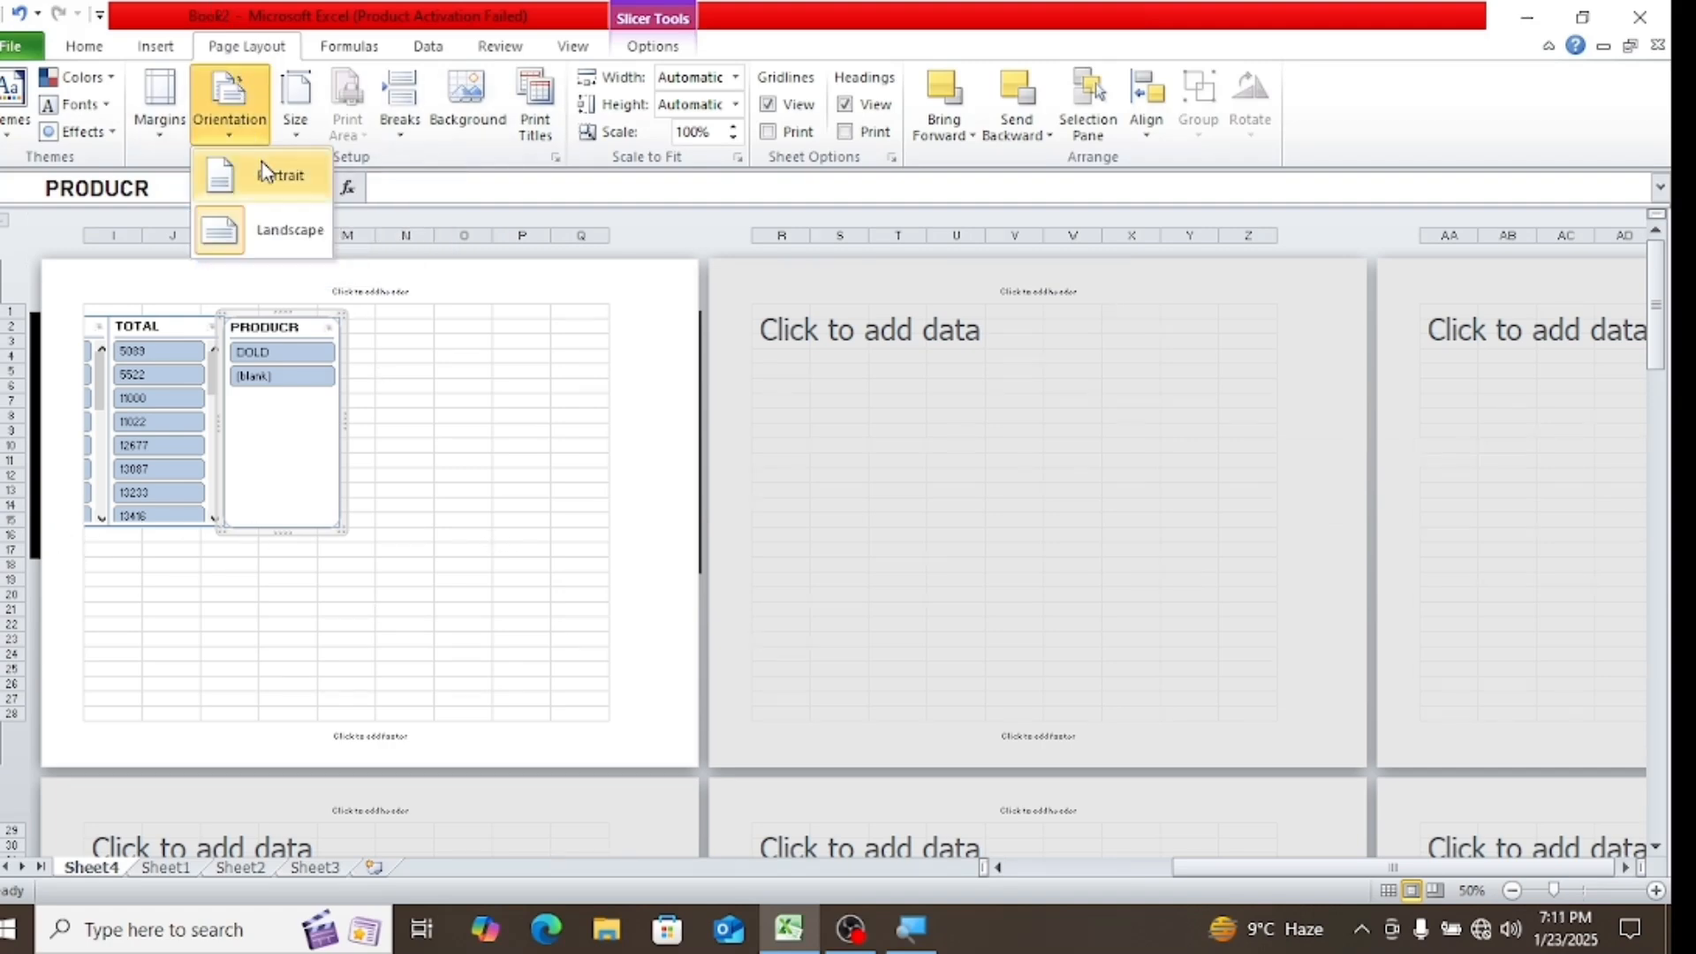
pyautogui.click(256, 166)
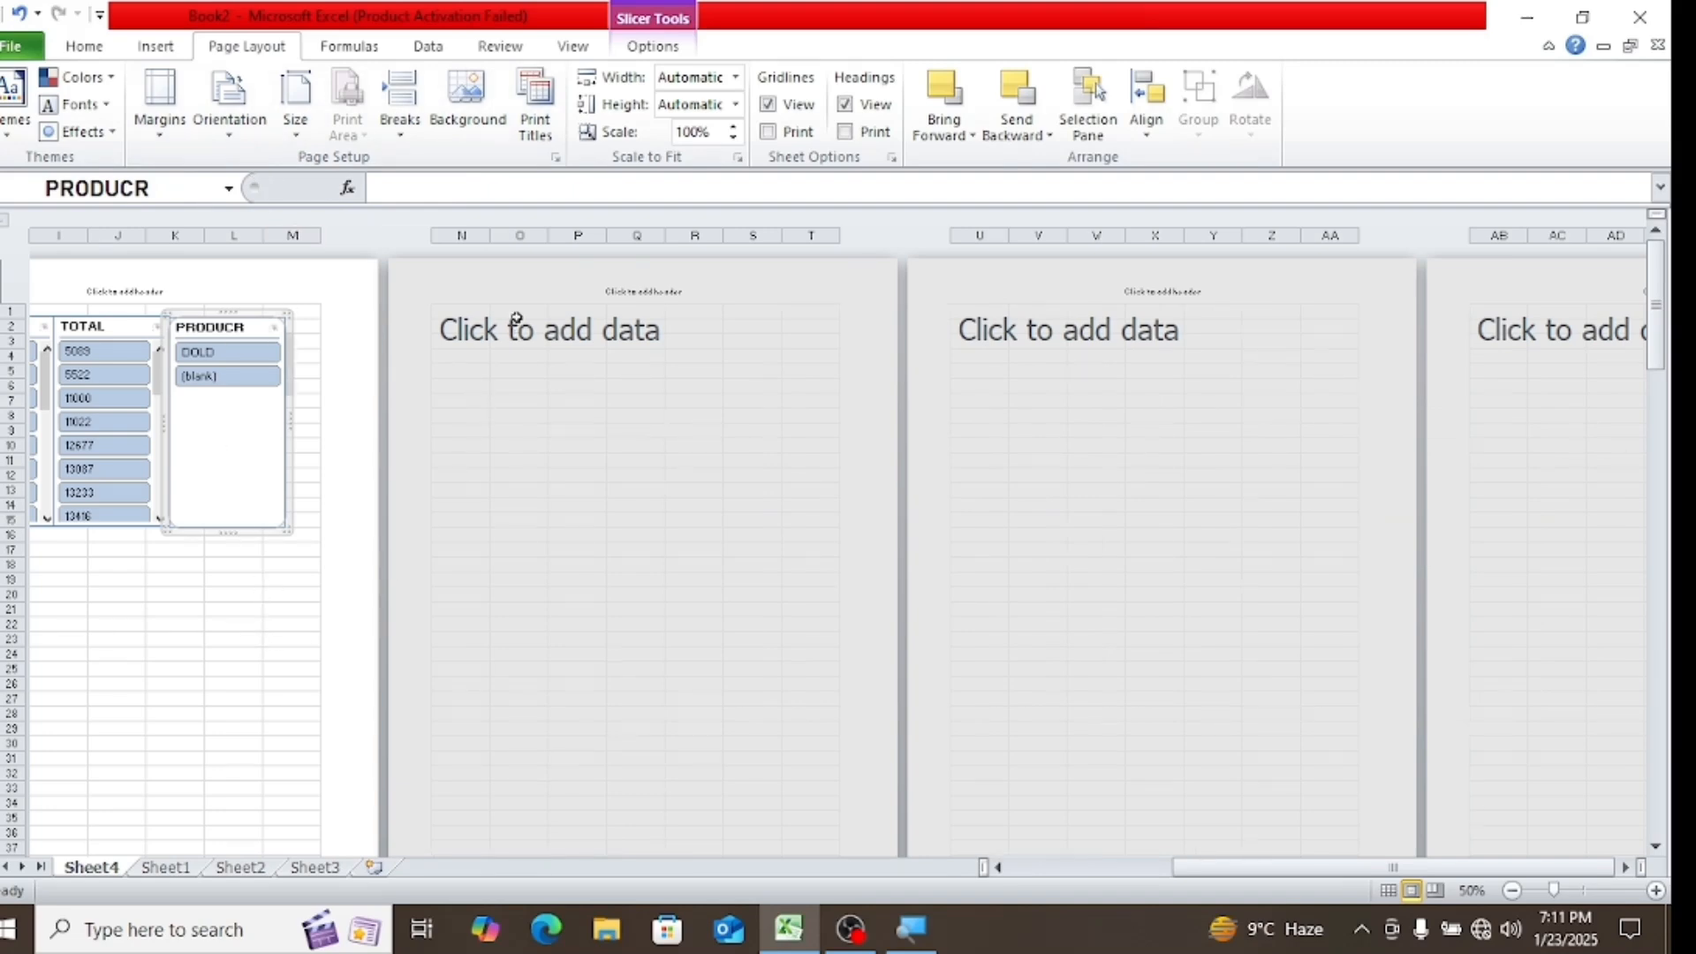
# With cells M11:O21 selected, change the page orientation to Landscape and back to Portrait
pyautogui.moveTo(509, 603); pyautogui.dragTo(446, 458)
pyautogui.click(229, 115)
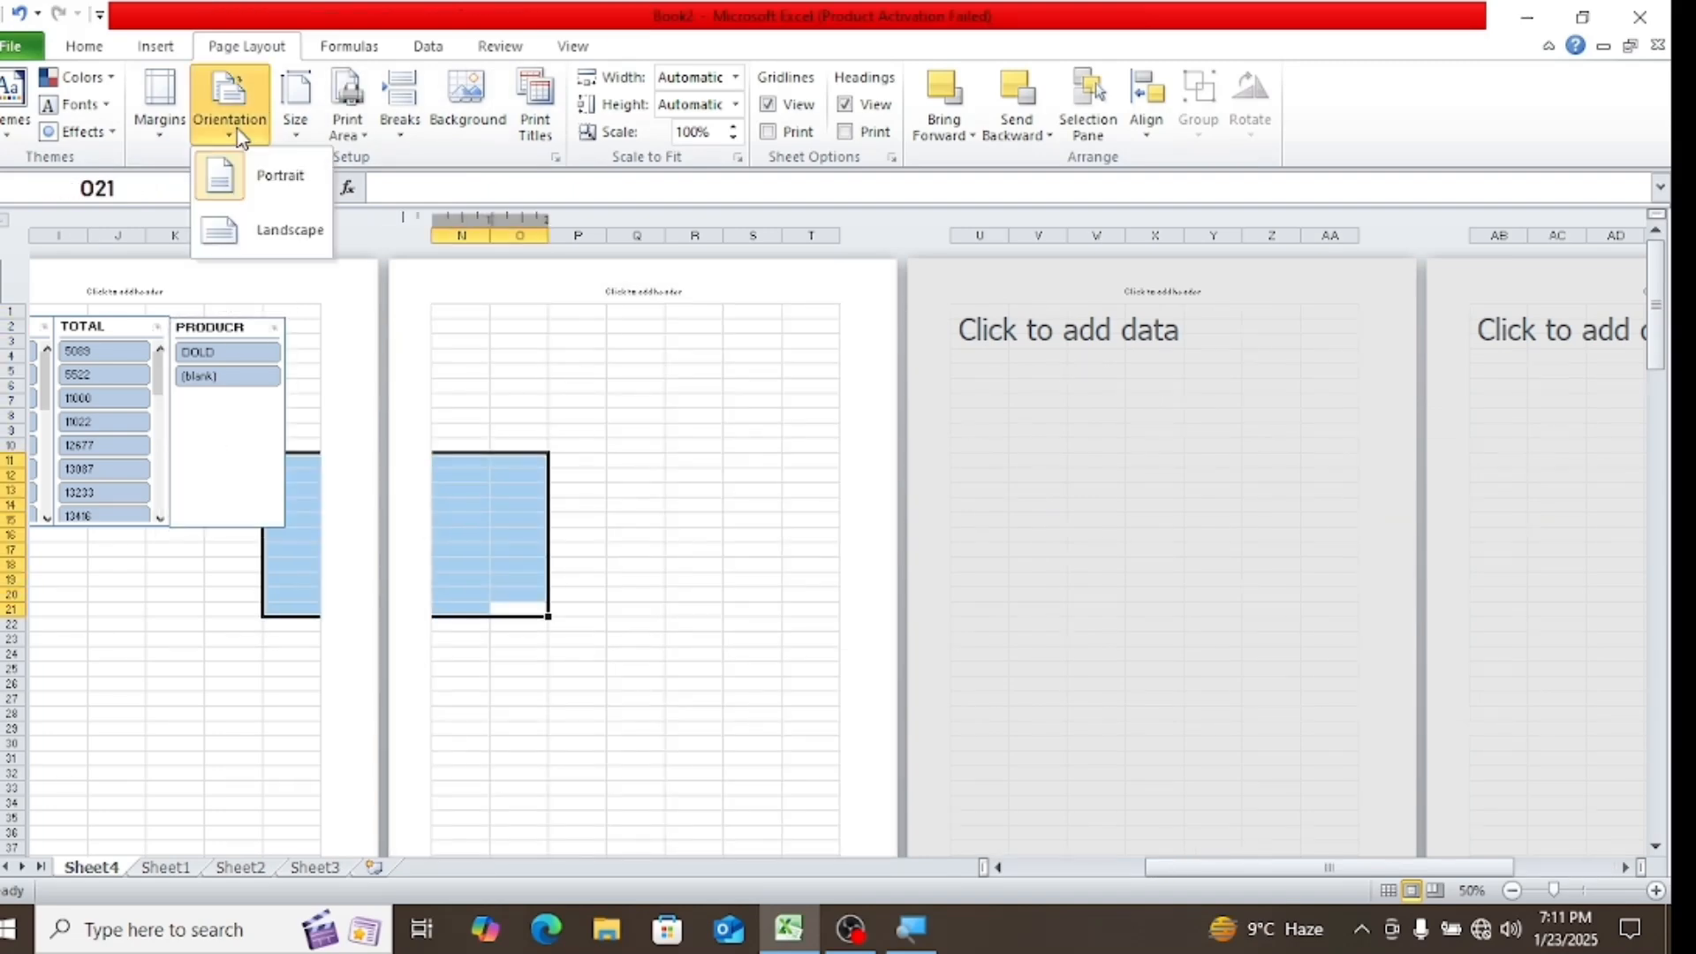
pyautogui.click(287, 235)
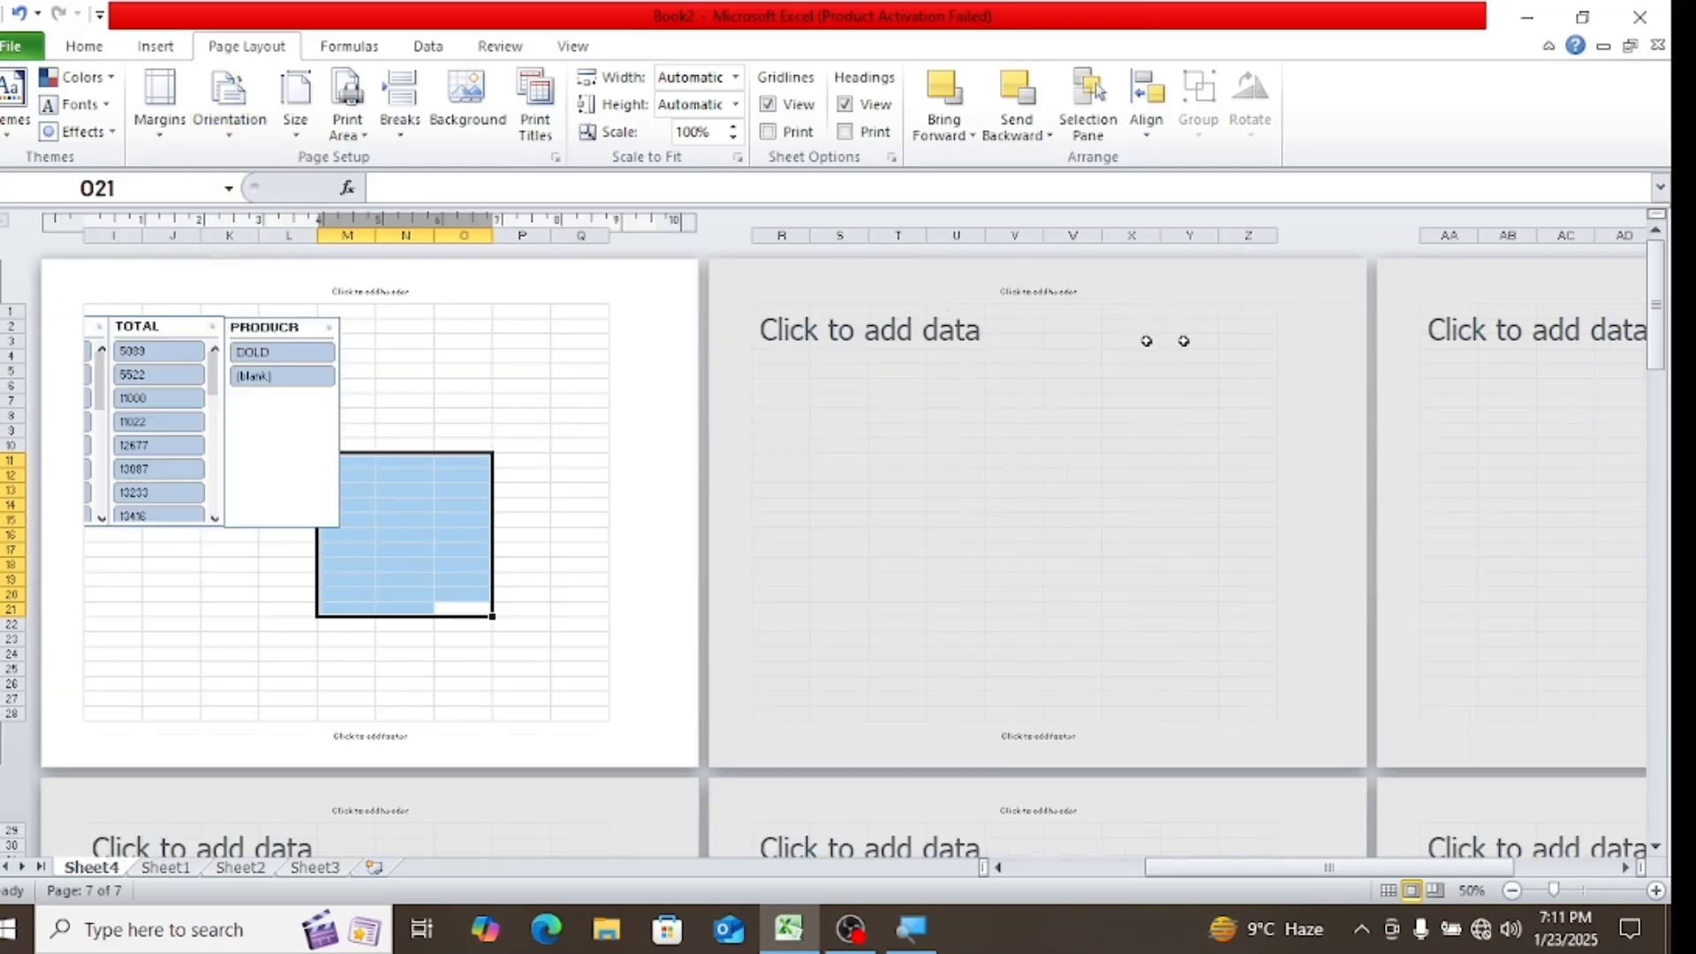
pyautogui.click(249, 141)
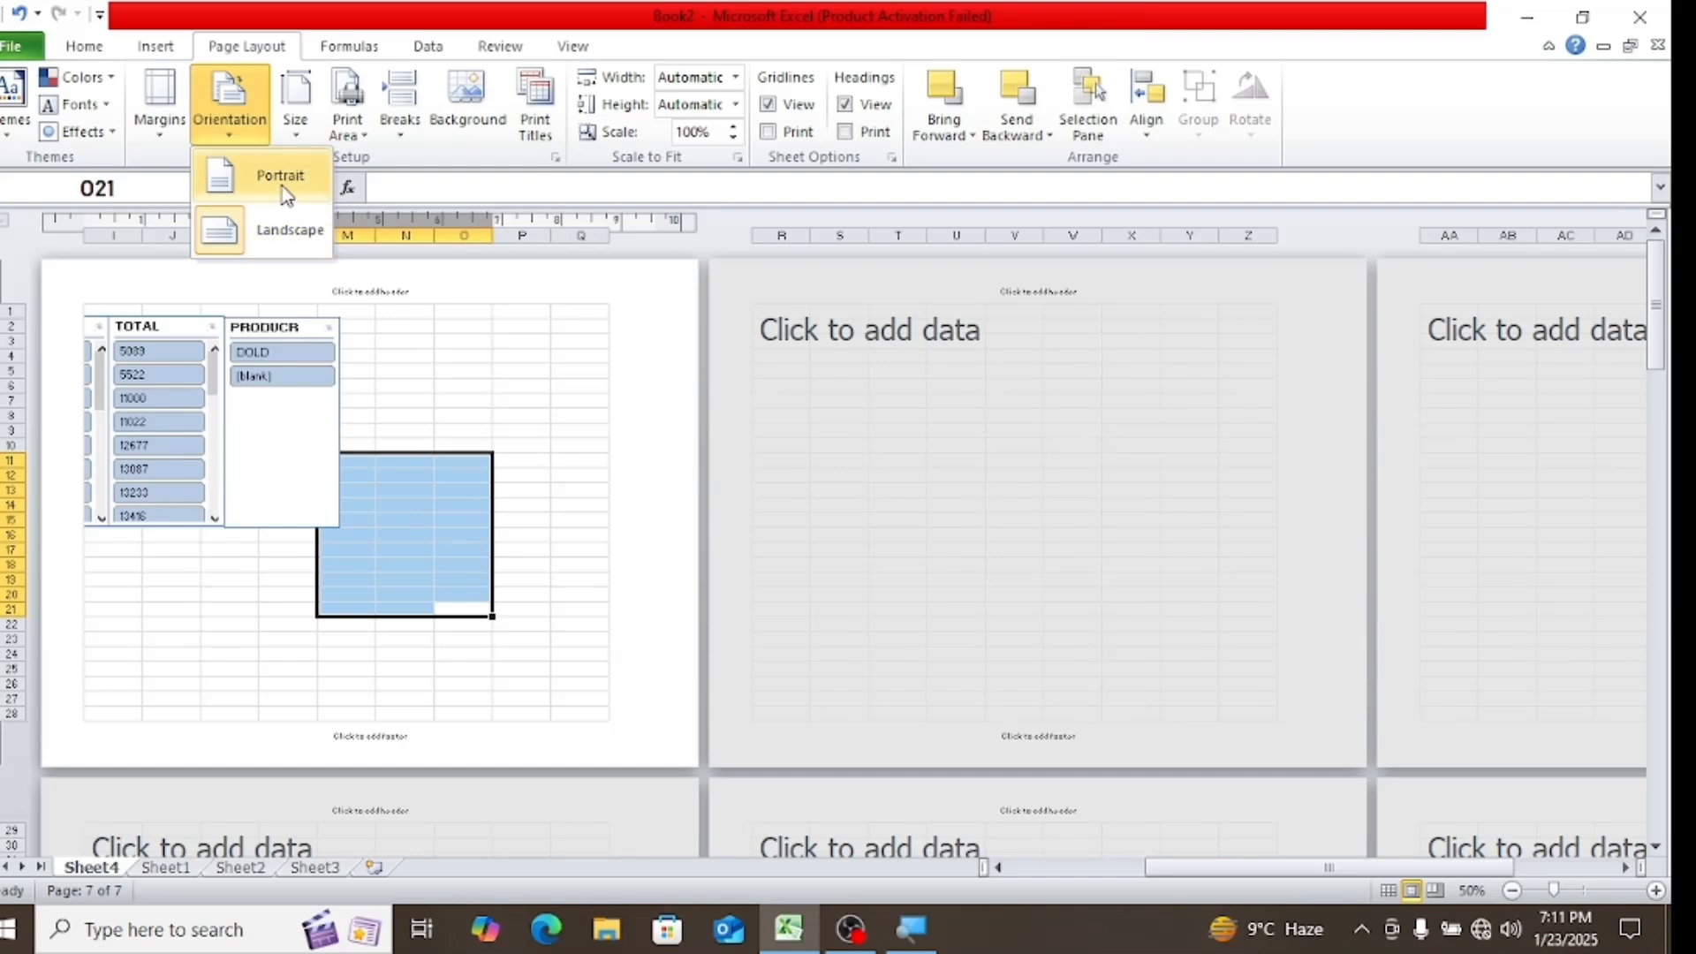
pyautogui.click(281, 181)
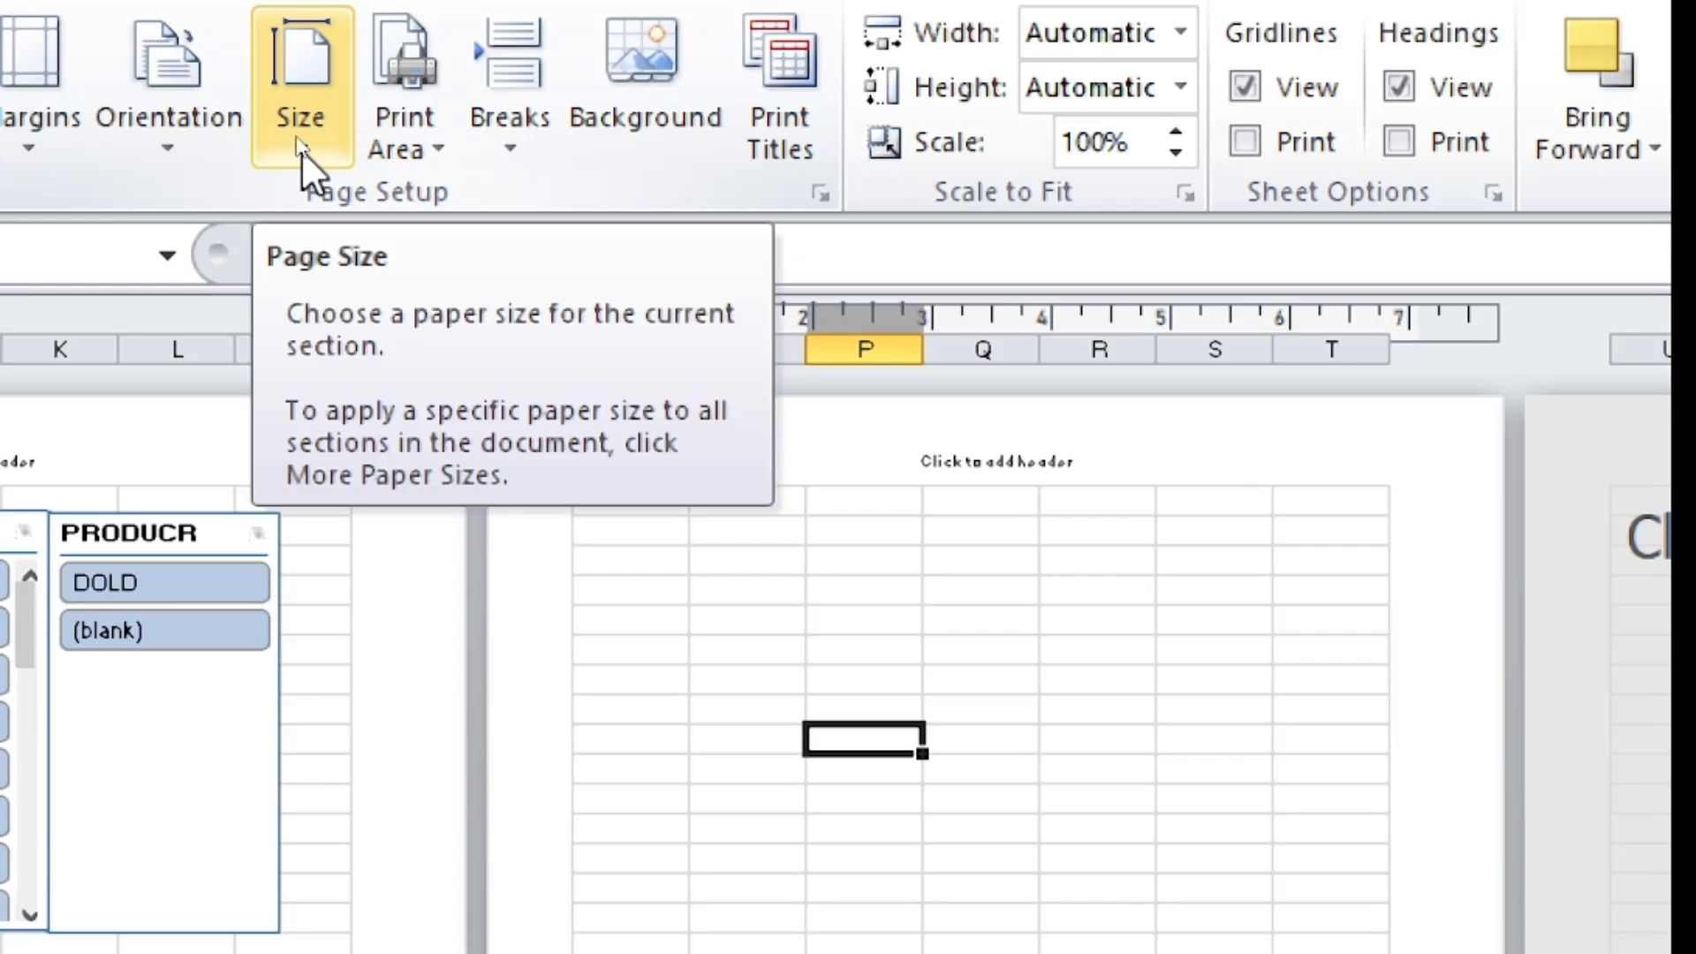
# Open the additional paper size settings and accept them with Letter paper
pyautogui.click(301, 150)
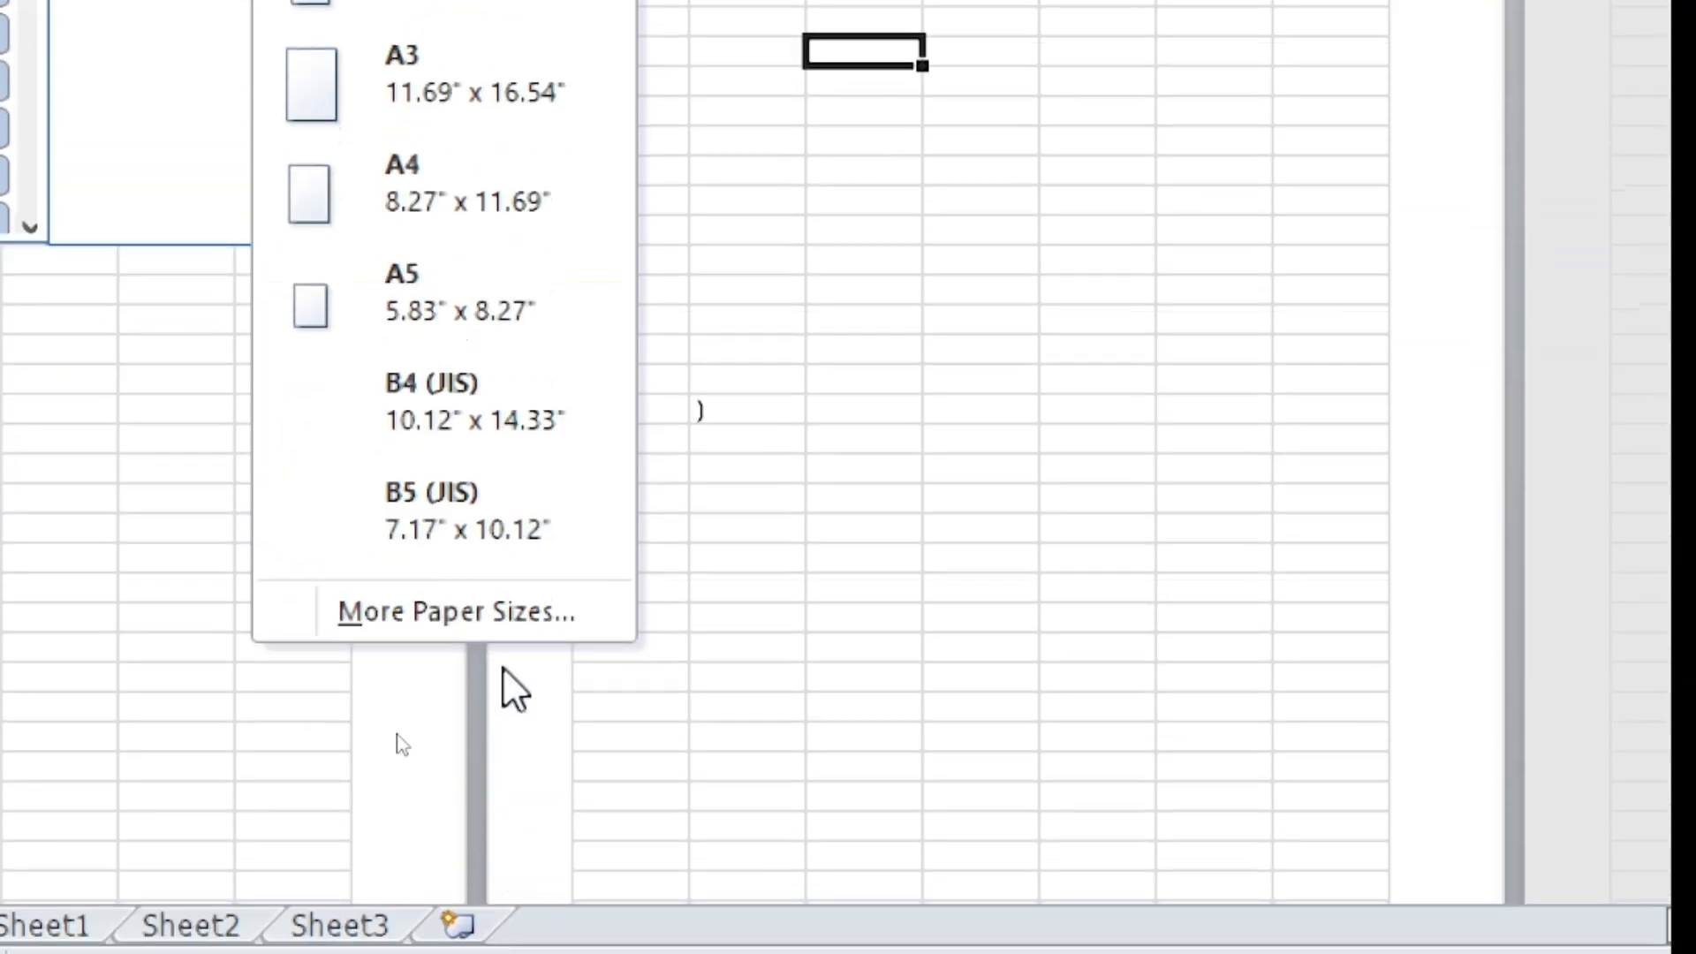
pyautogui.click(507, 607)
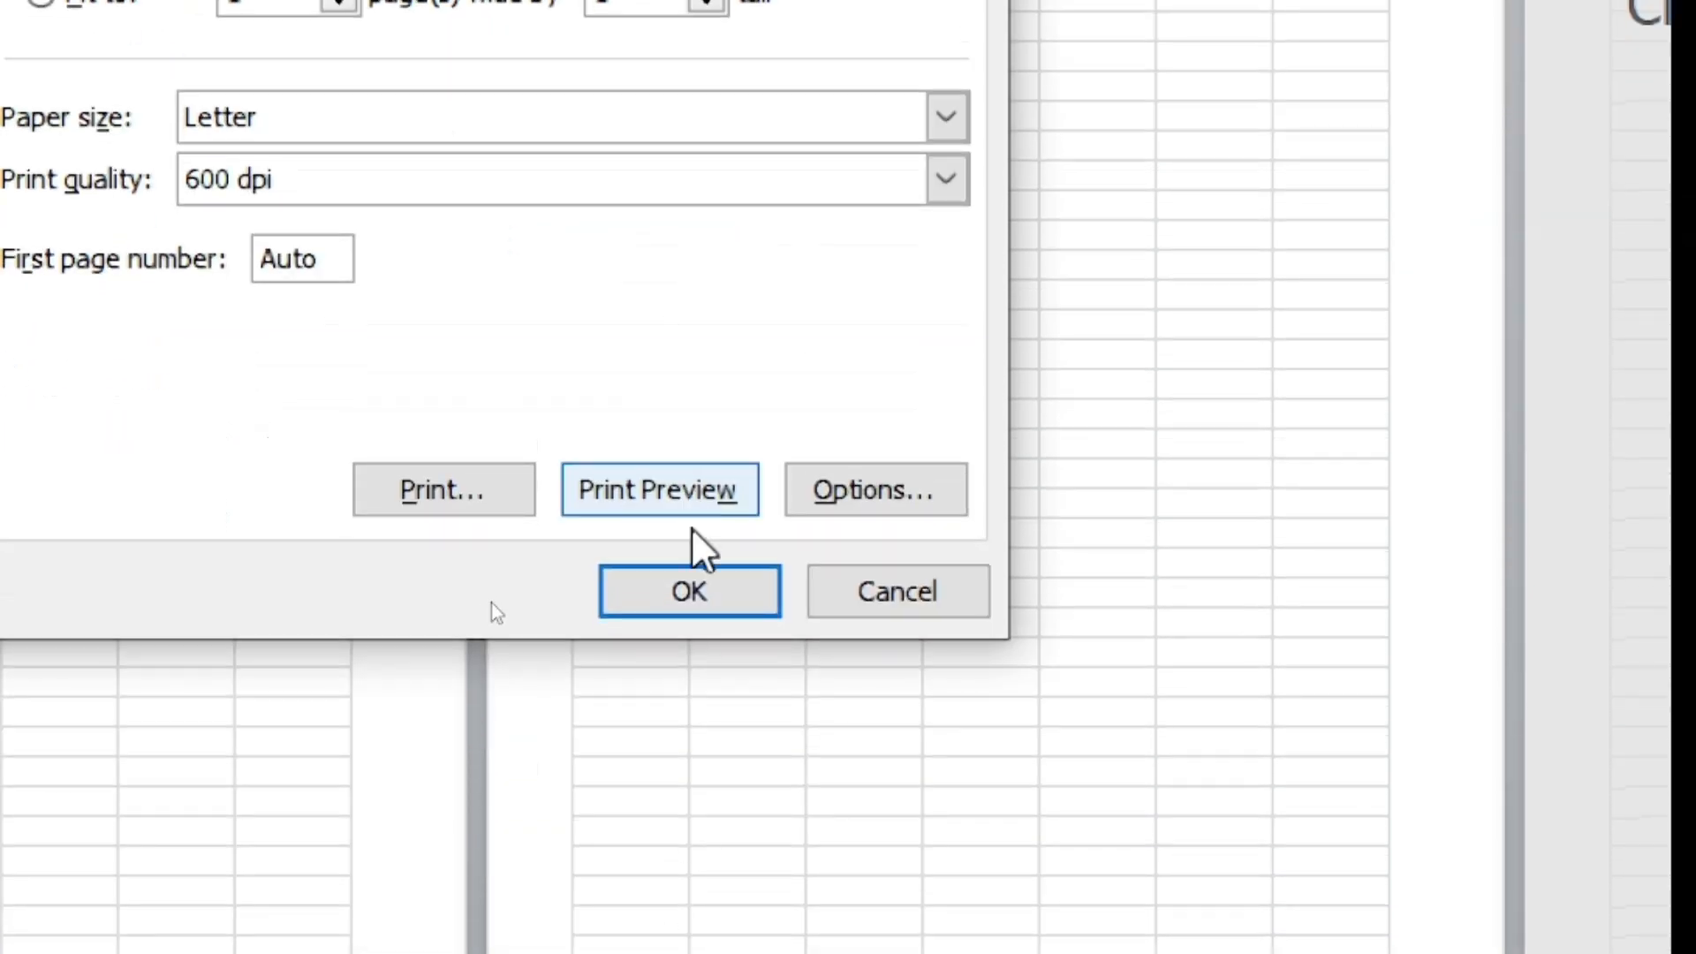
pyautogui.click(694, 602)
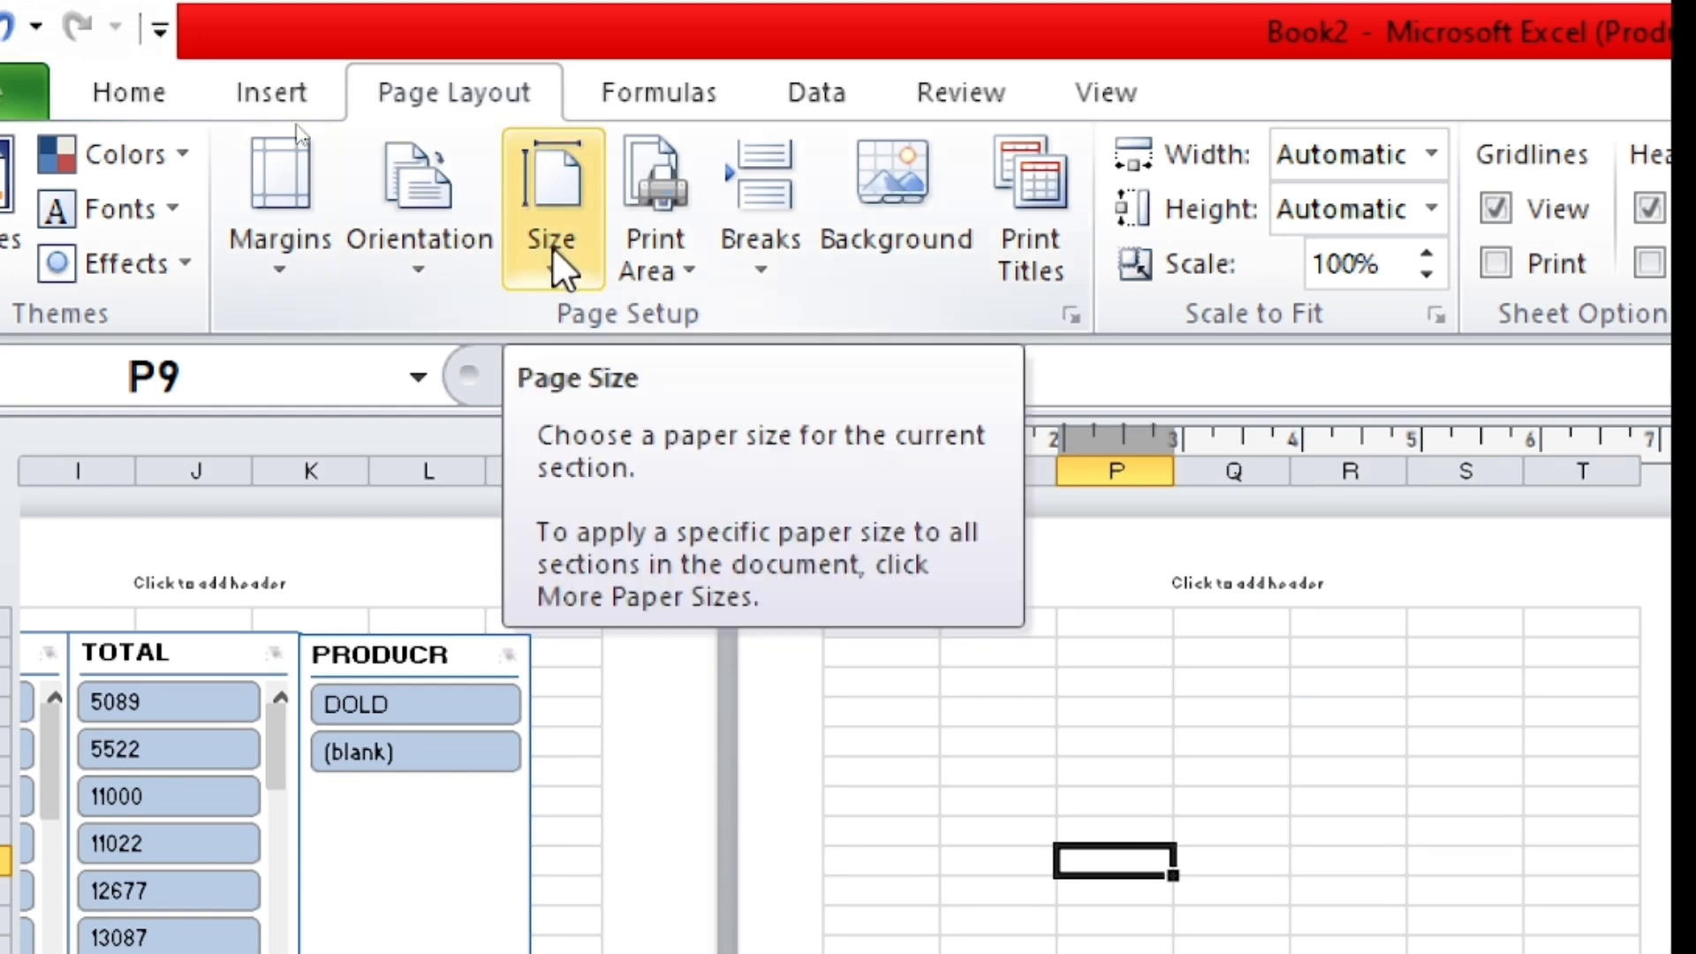
# Set the paper size to A3 and replace it with A4
pyautogui.click(553, 247)
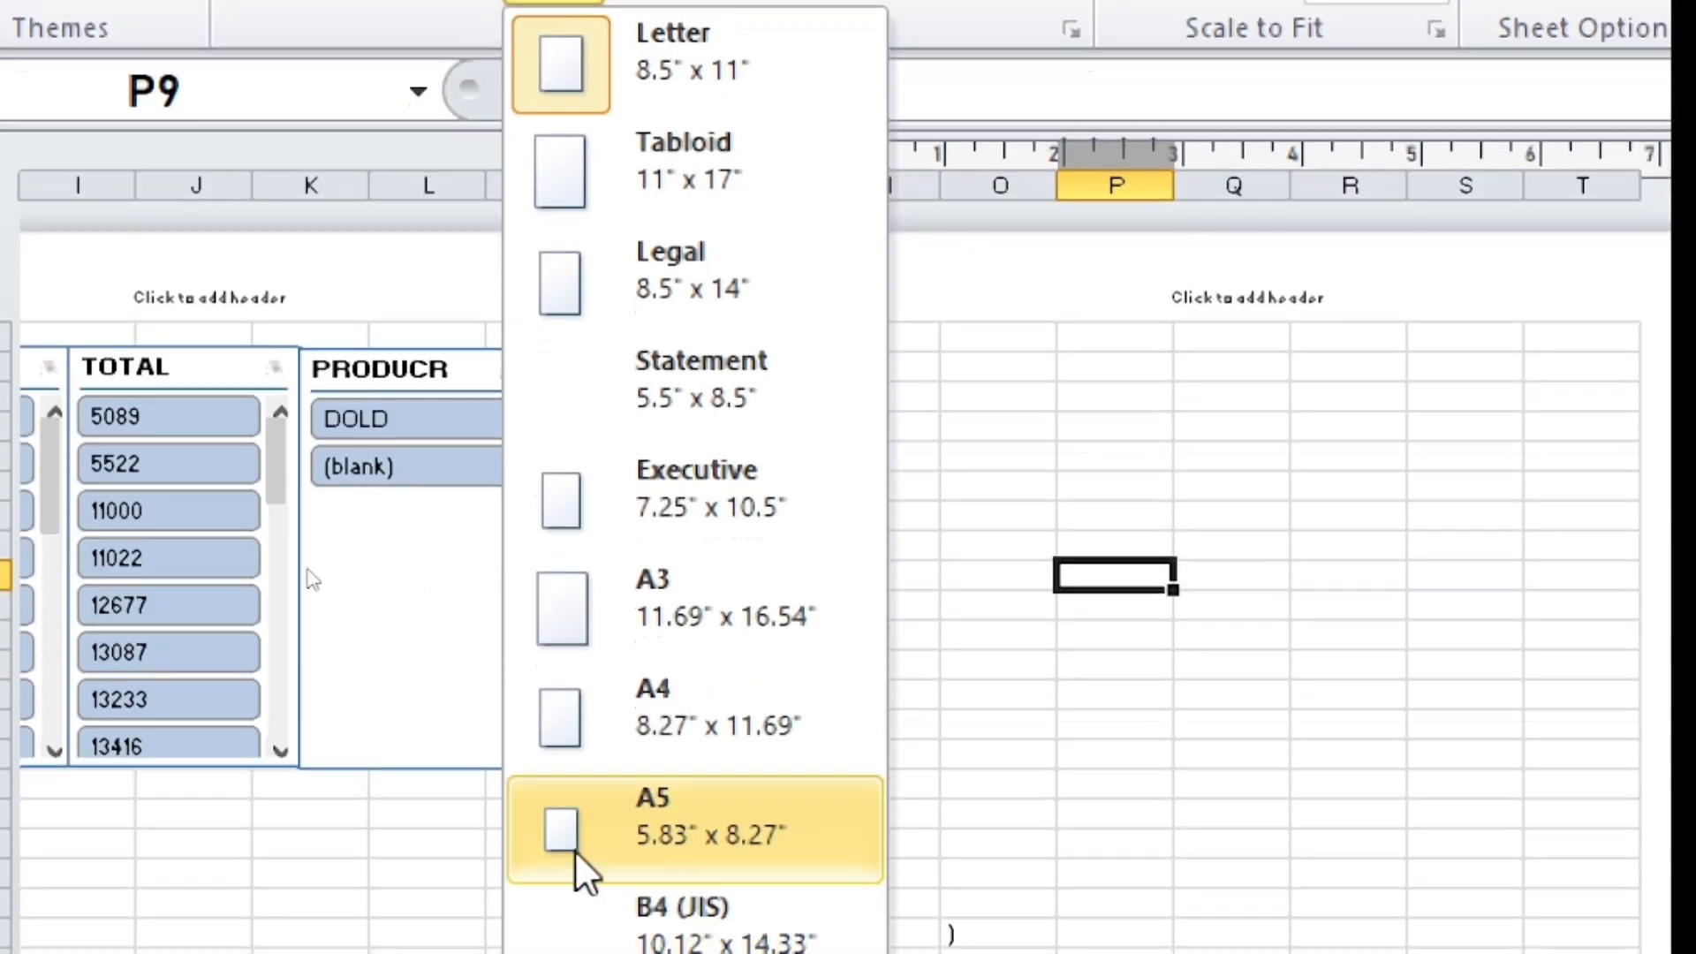
pyautogui.click(692, 585)
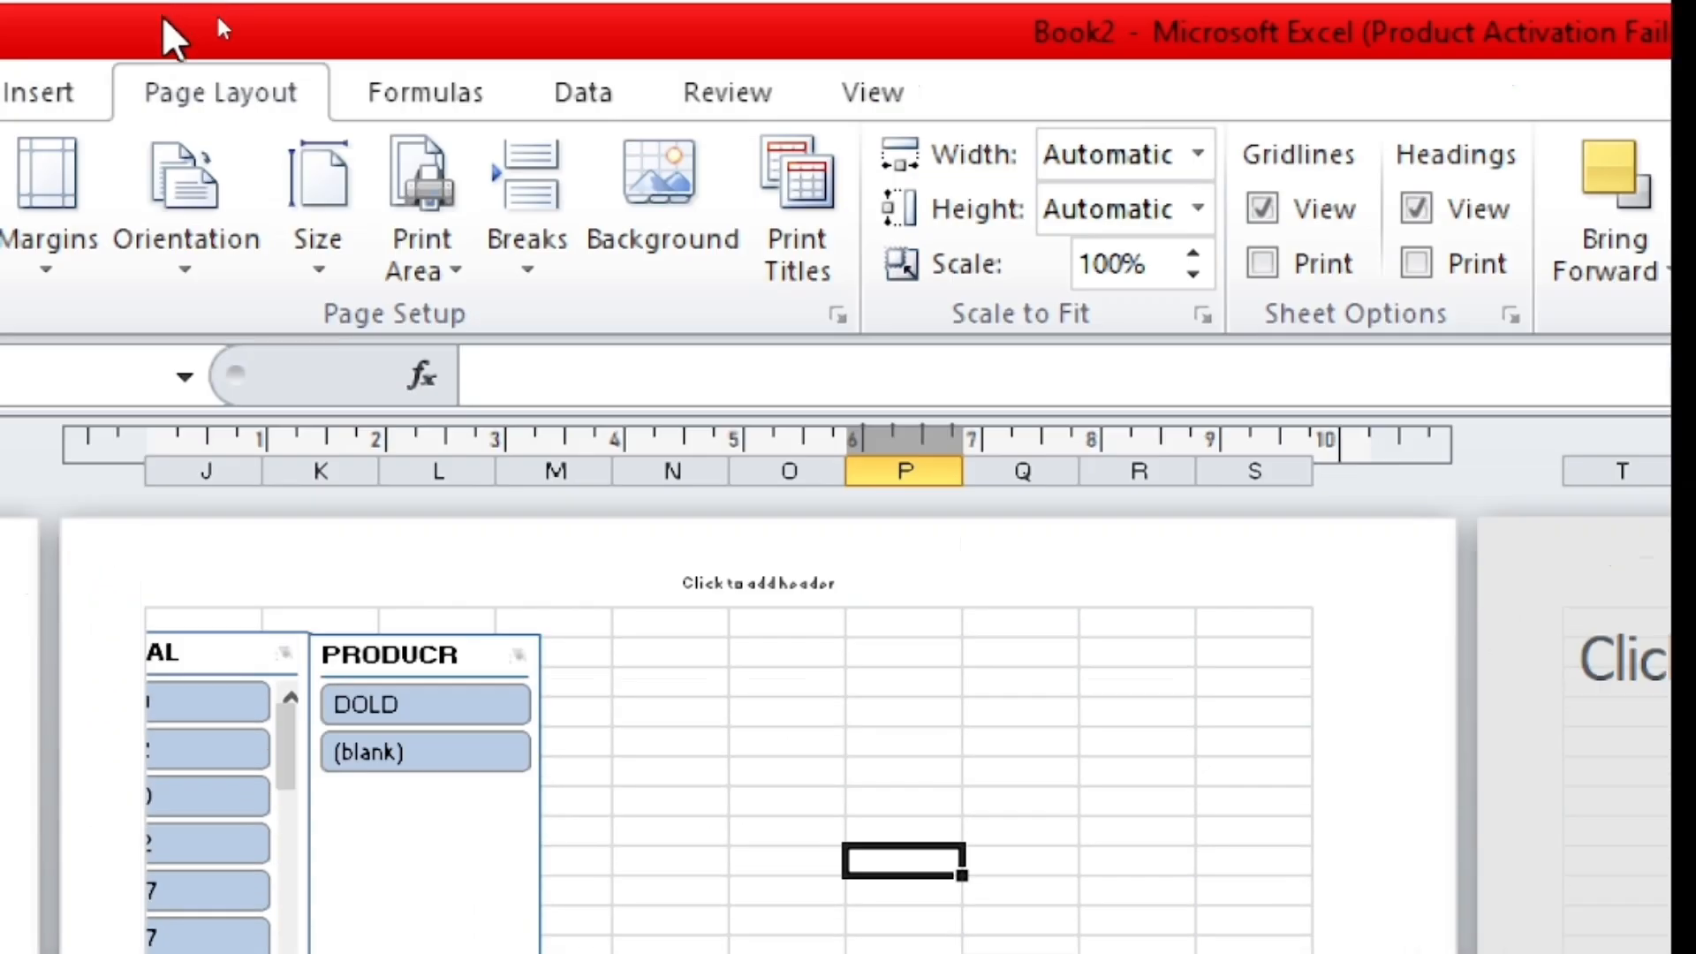
pyautogui.click(348, 270)
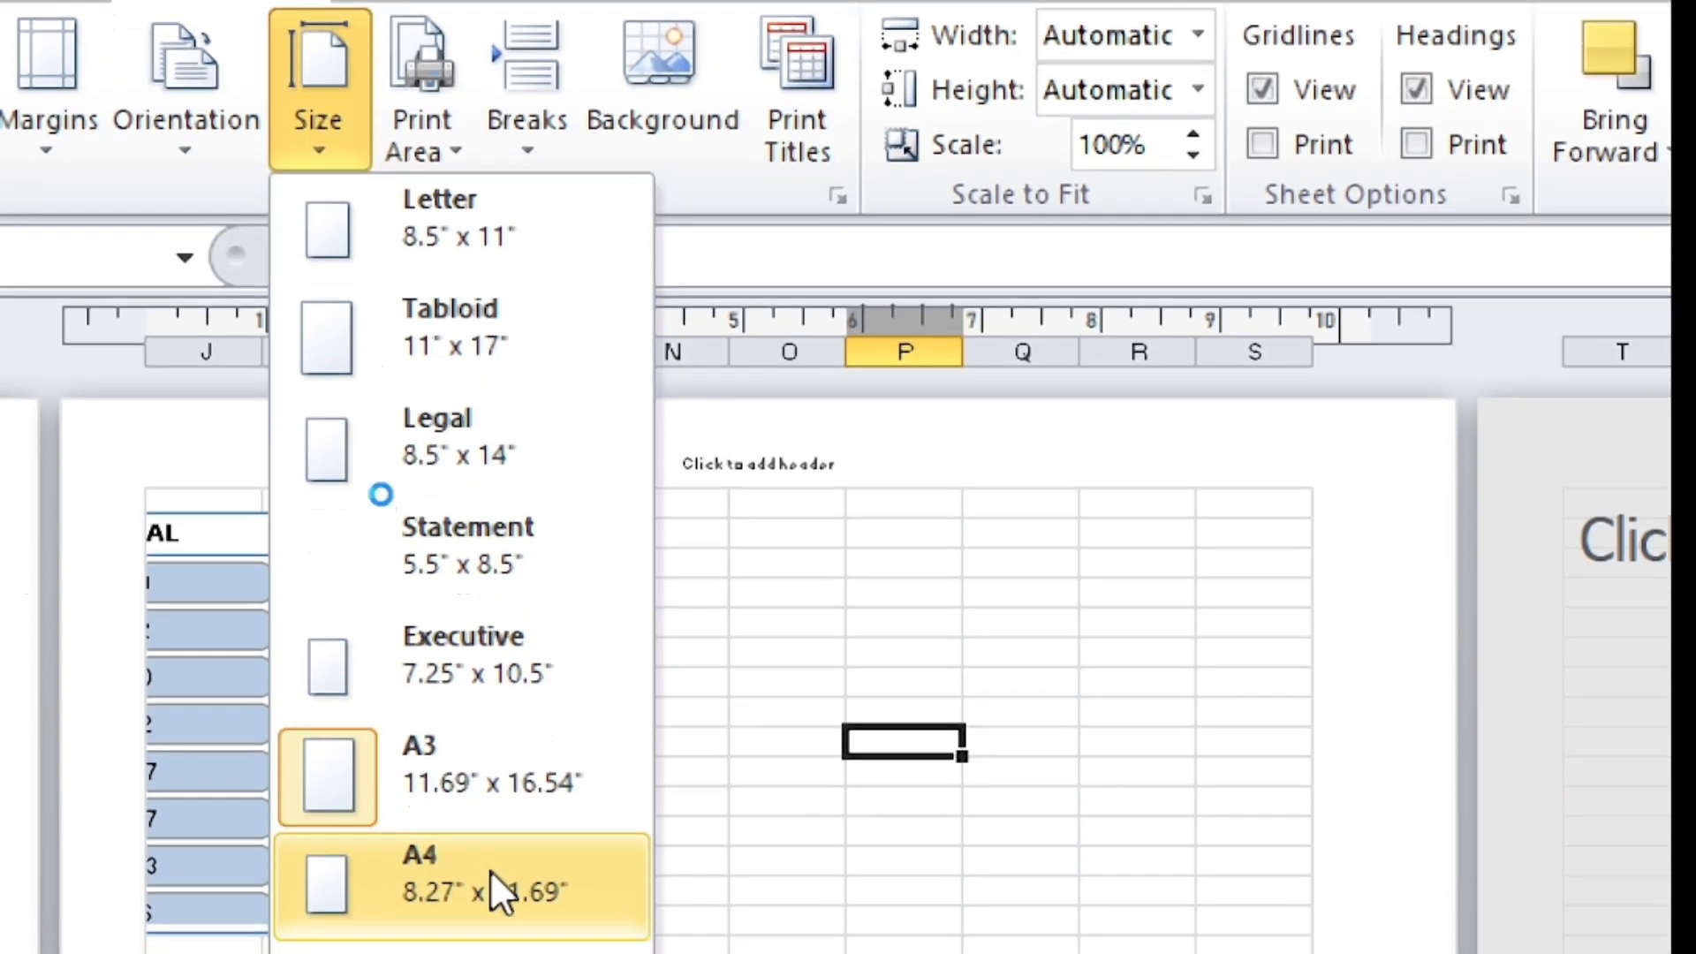
pyautogui.click(495, 910)
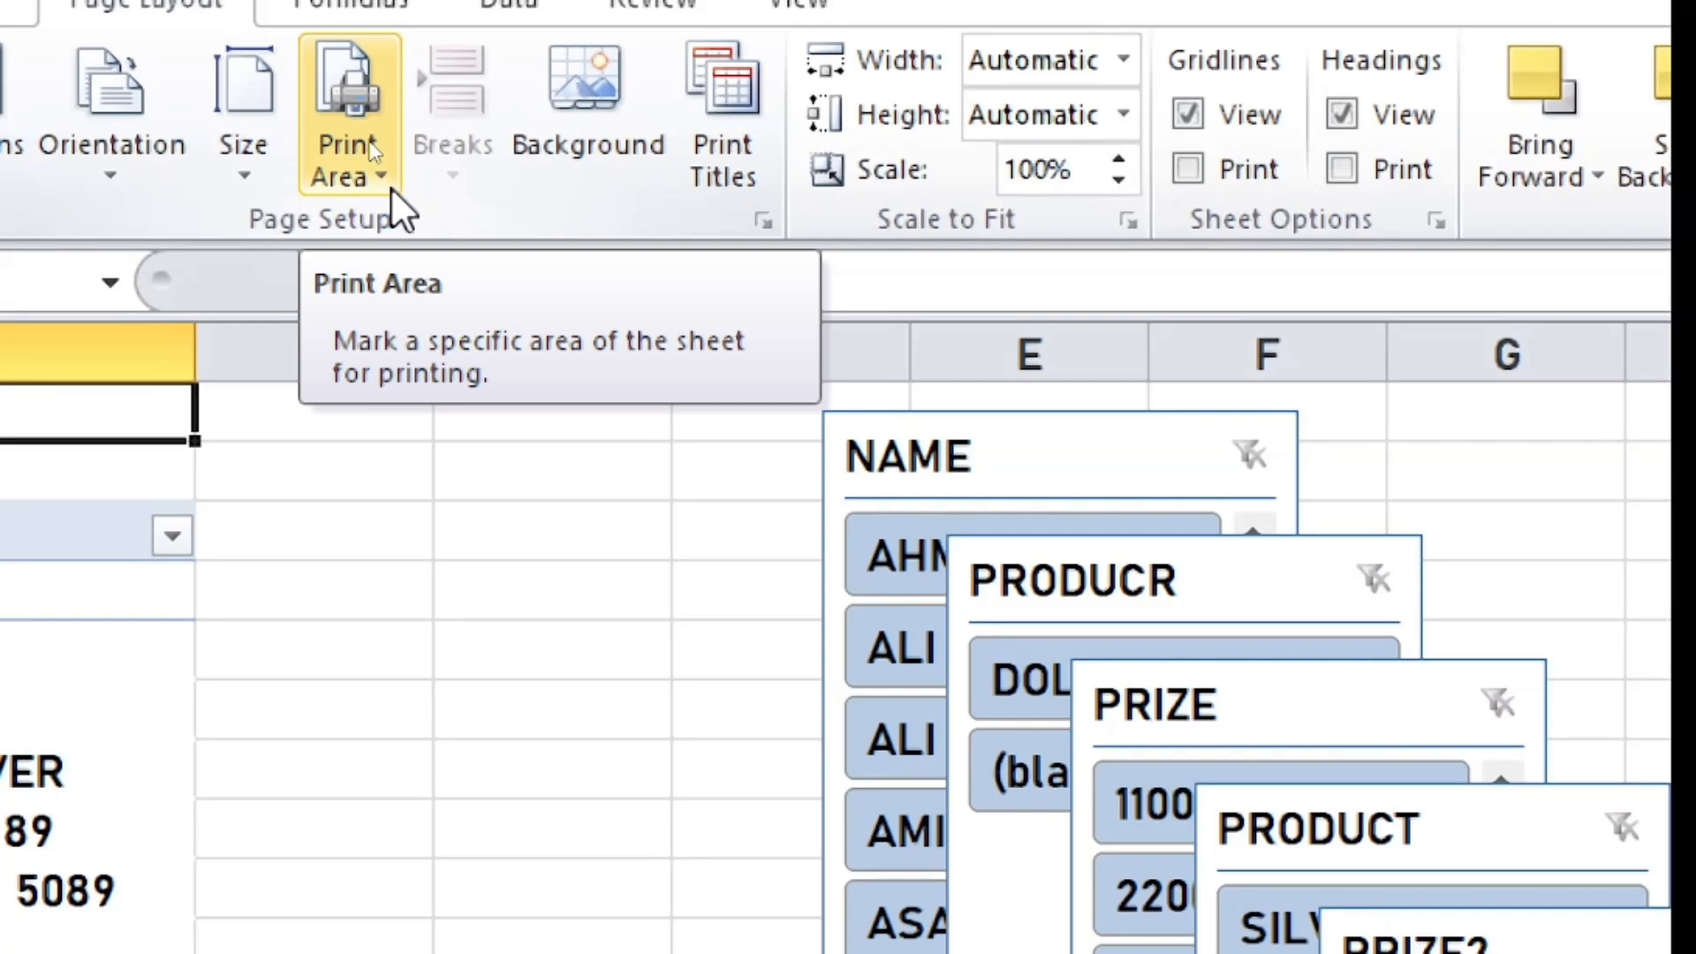
# Preview the active sheet's printout and return to the worksheet's page layout options
pyautogui.click(391, 187)
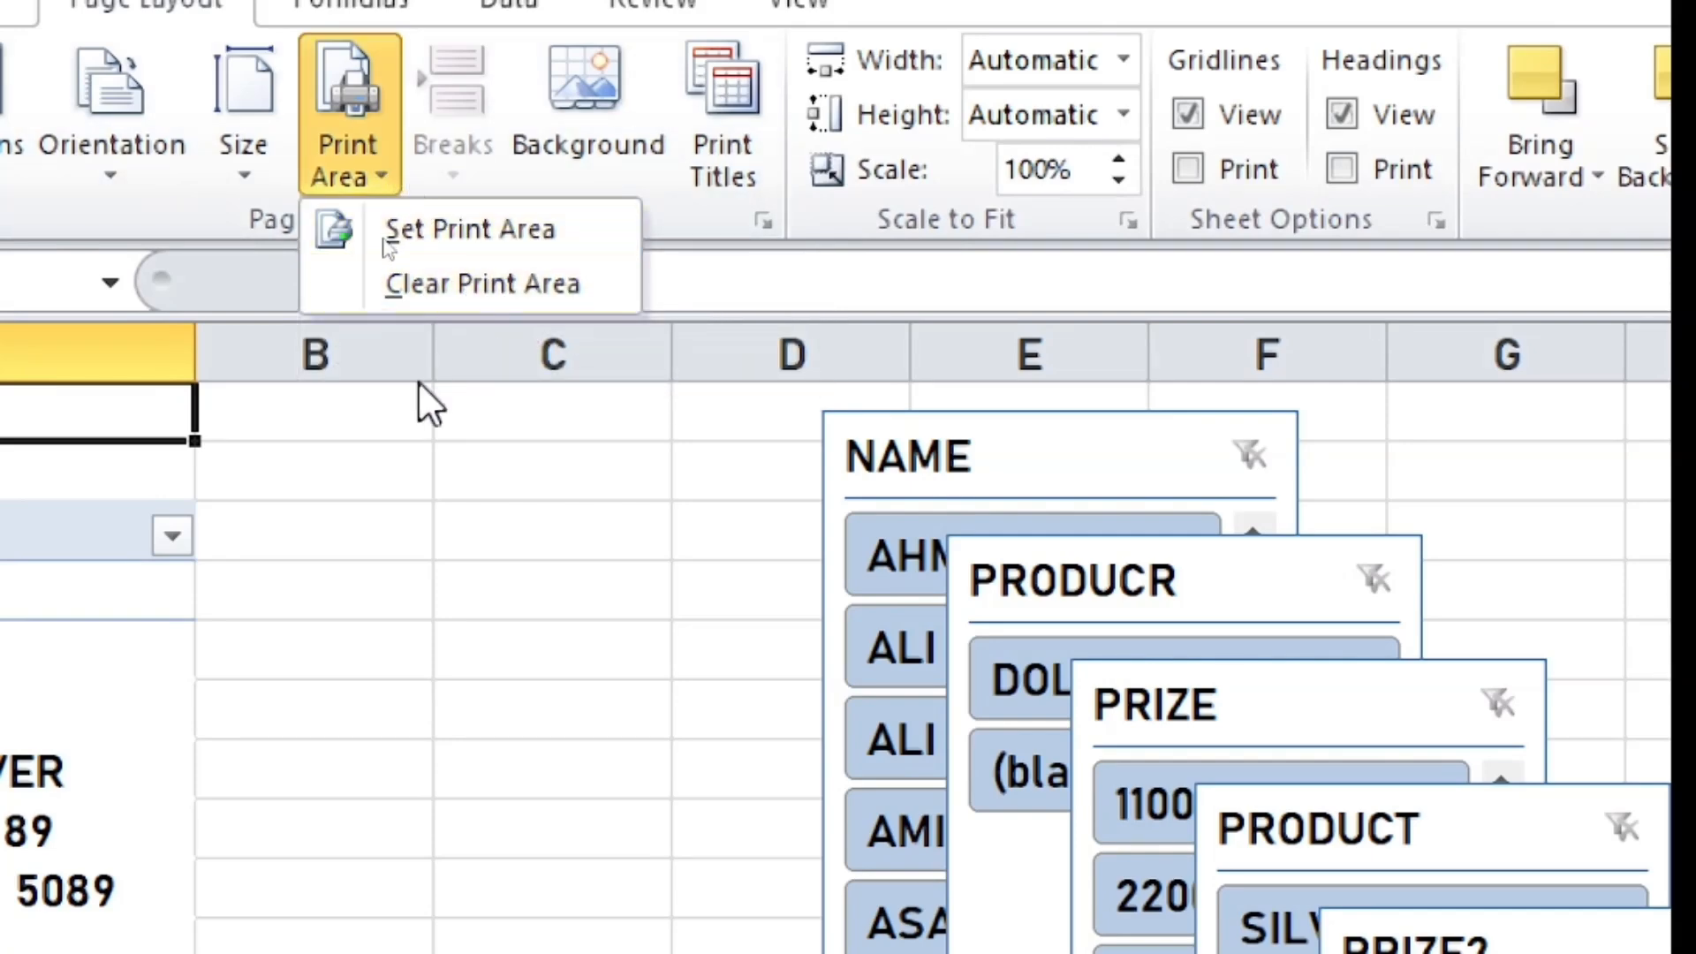
pyautogui.click(417, 473)
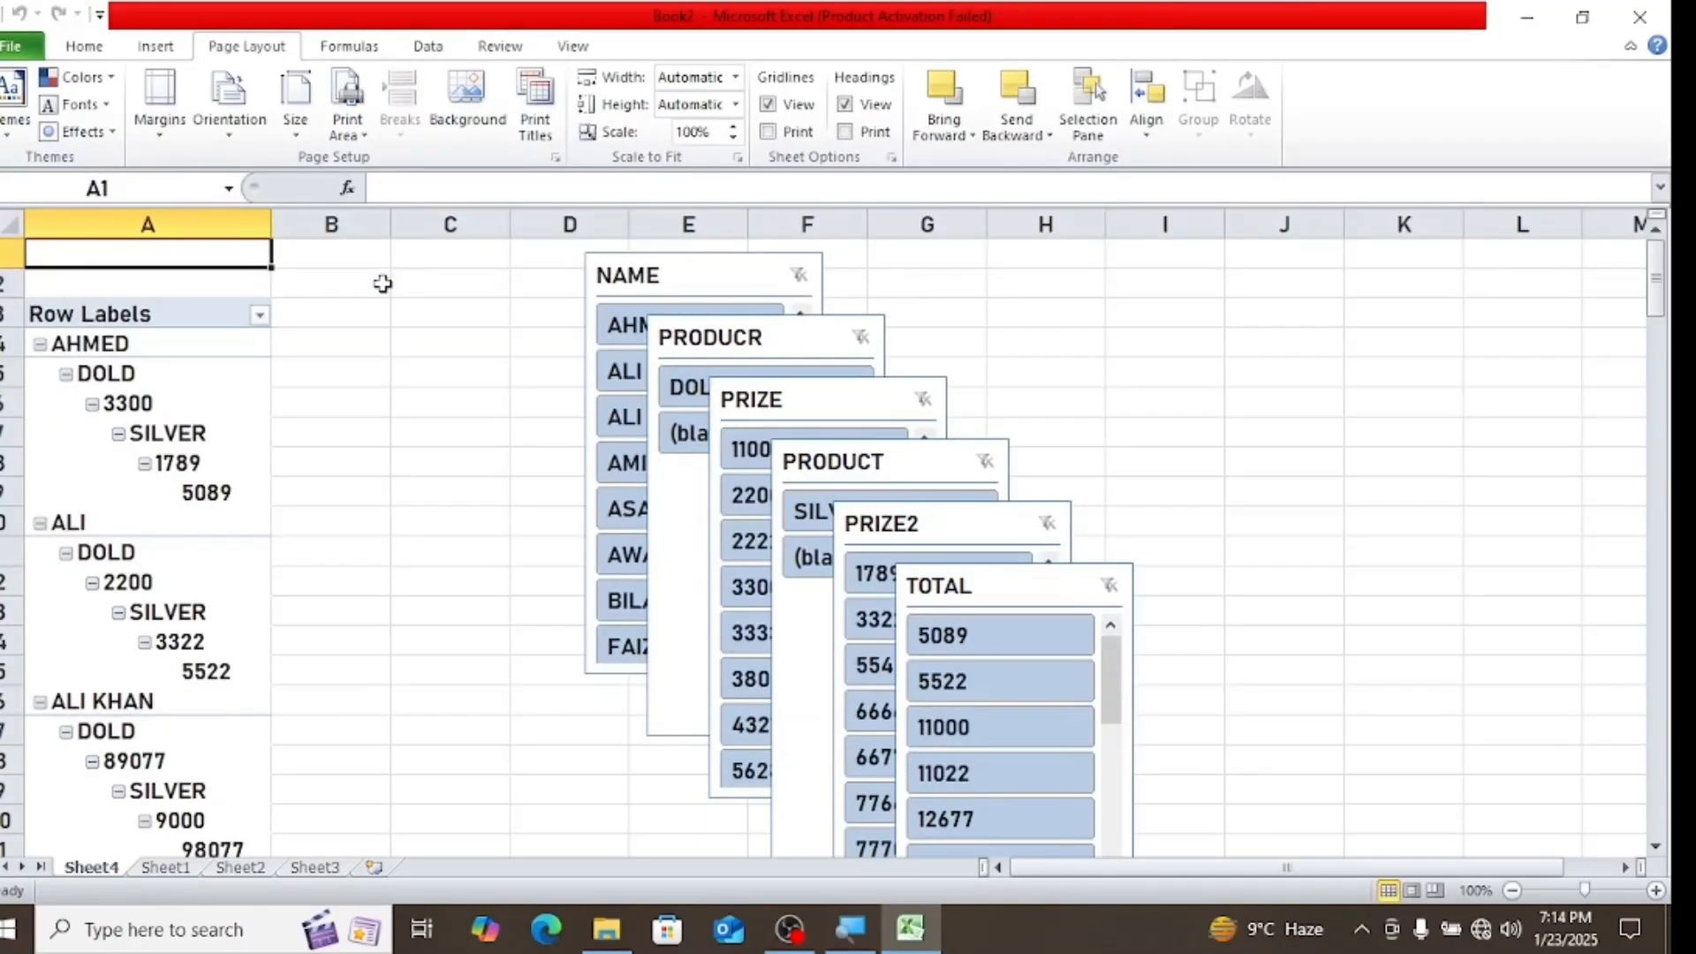
pyautogui.hotkey('ctrl', 'p')
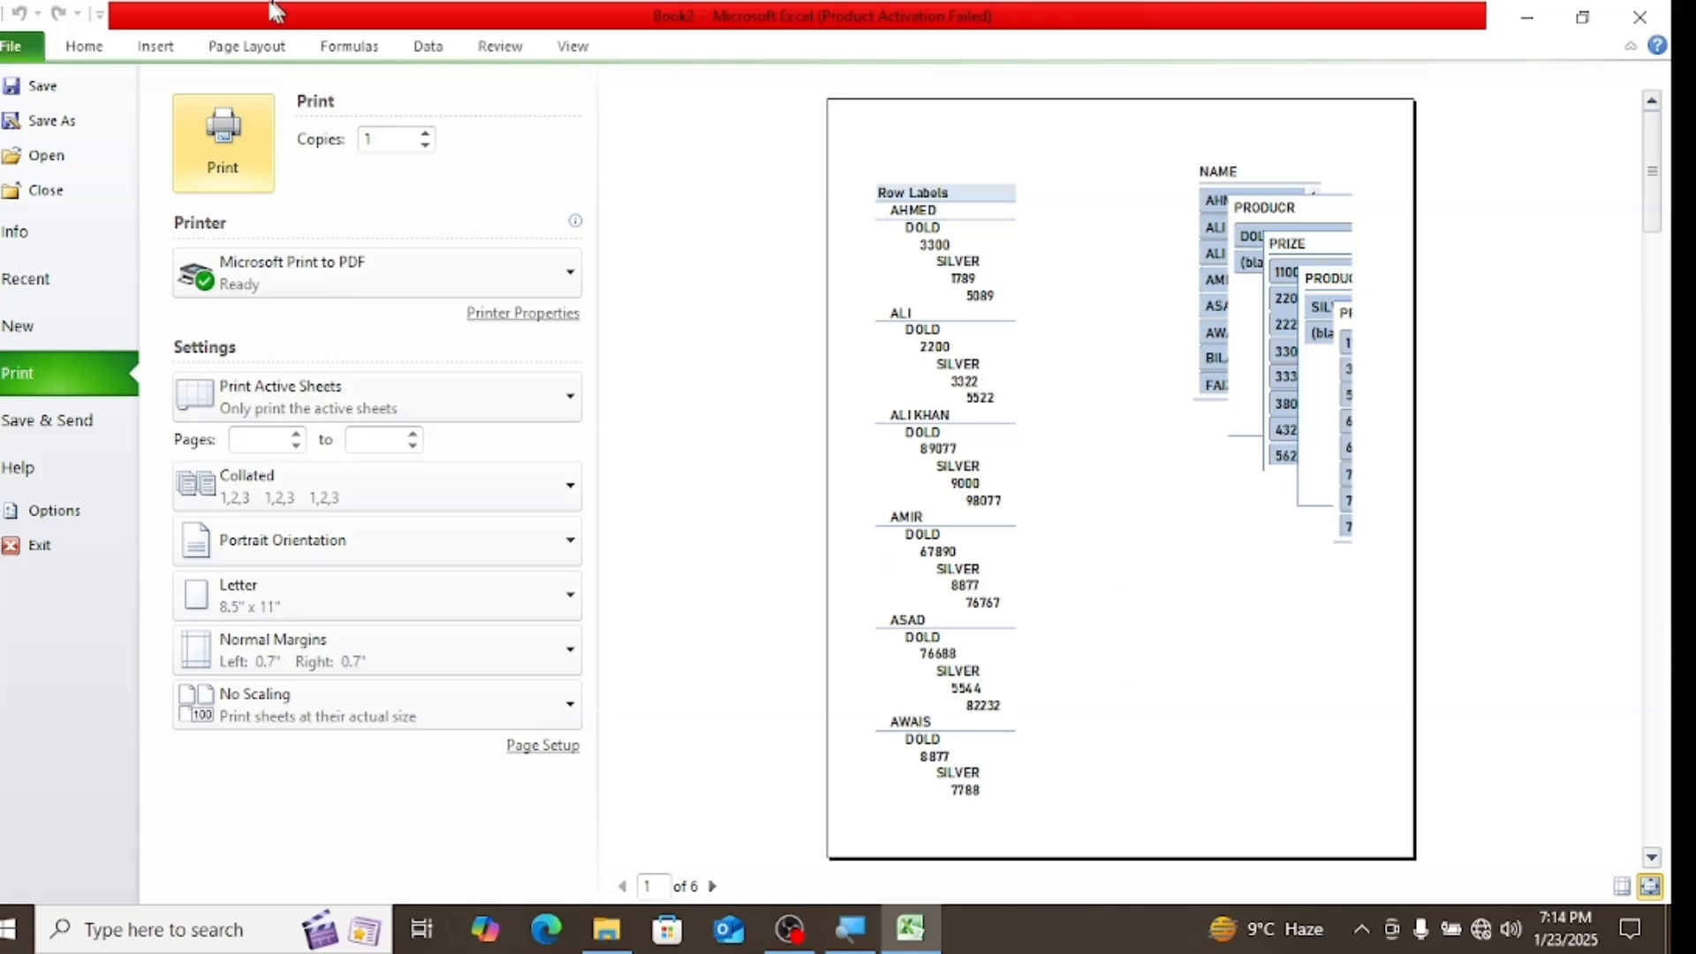
pyautogui.click(247, 46)
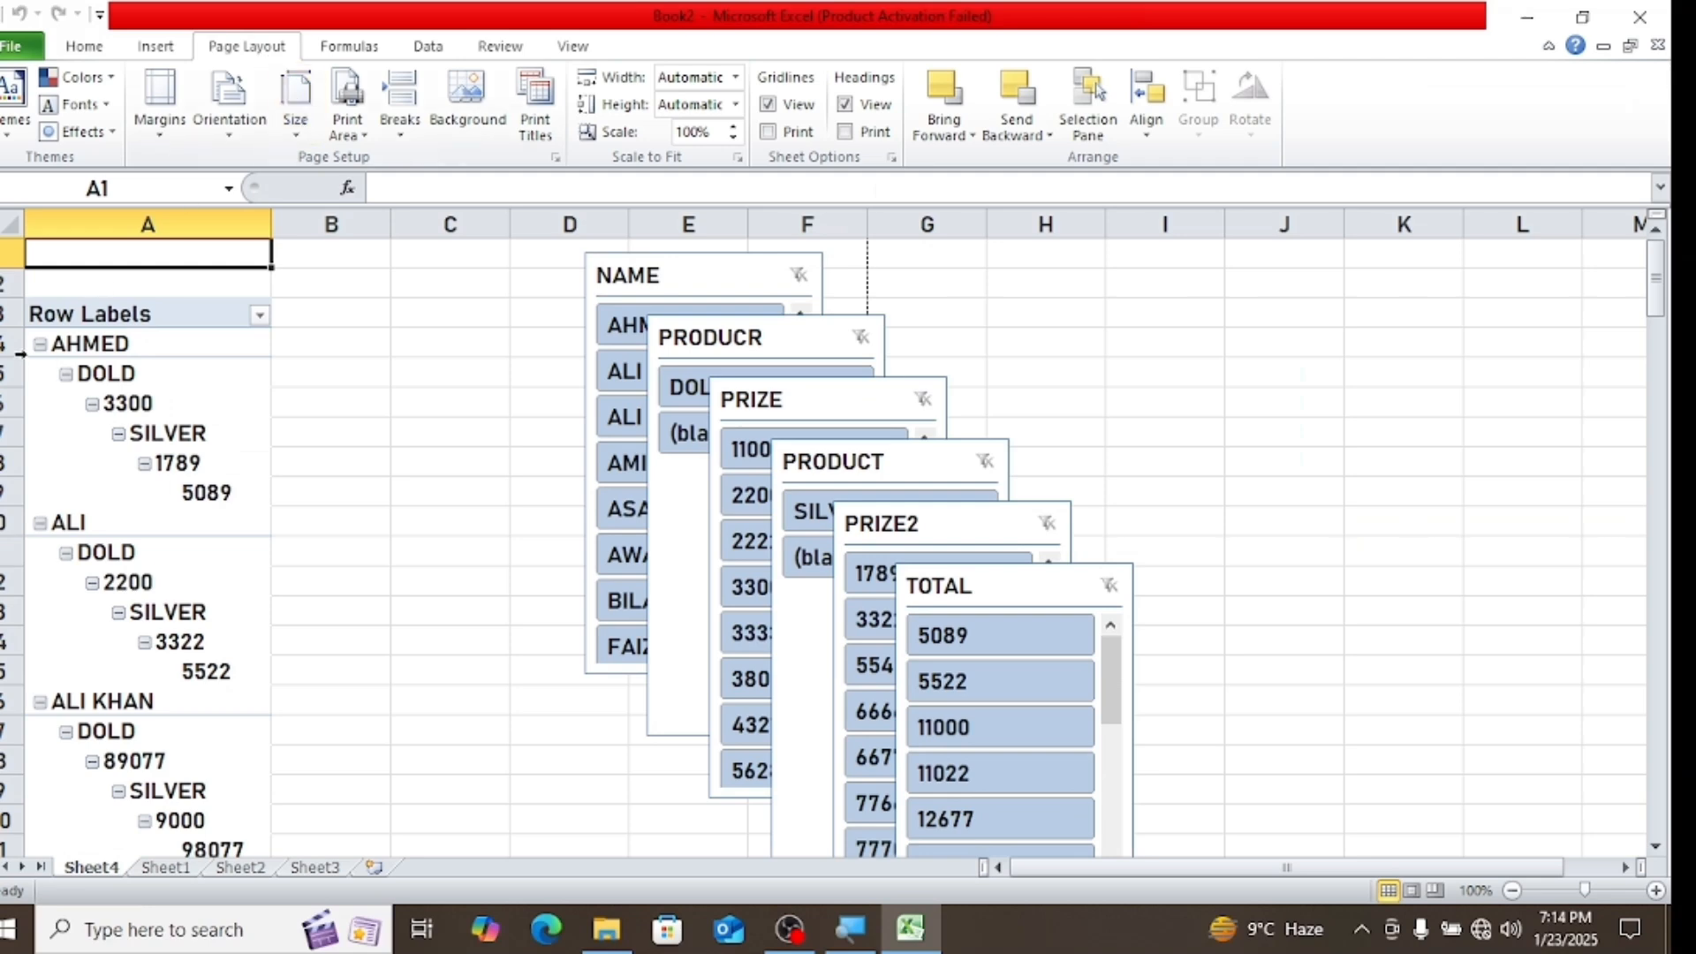
# Select cells A3:A10 of the pivot table, starting at Row Labels, and set them as the print area
pyautogui.click(72, 307)
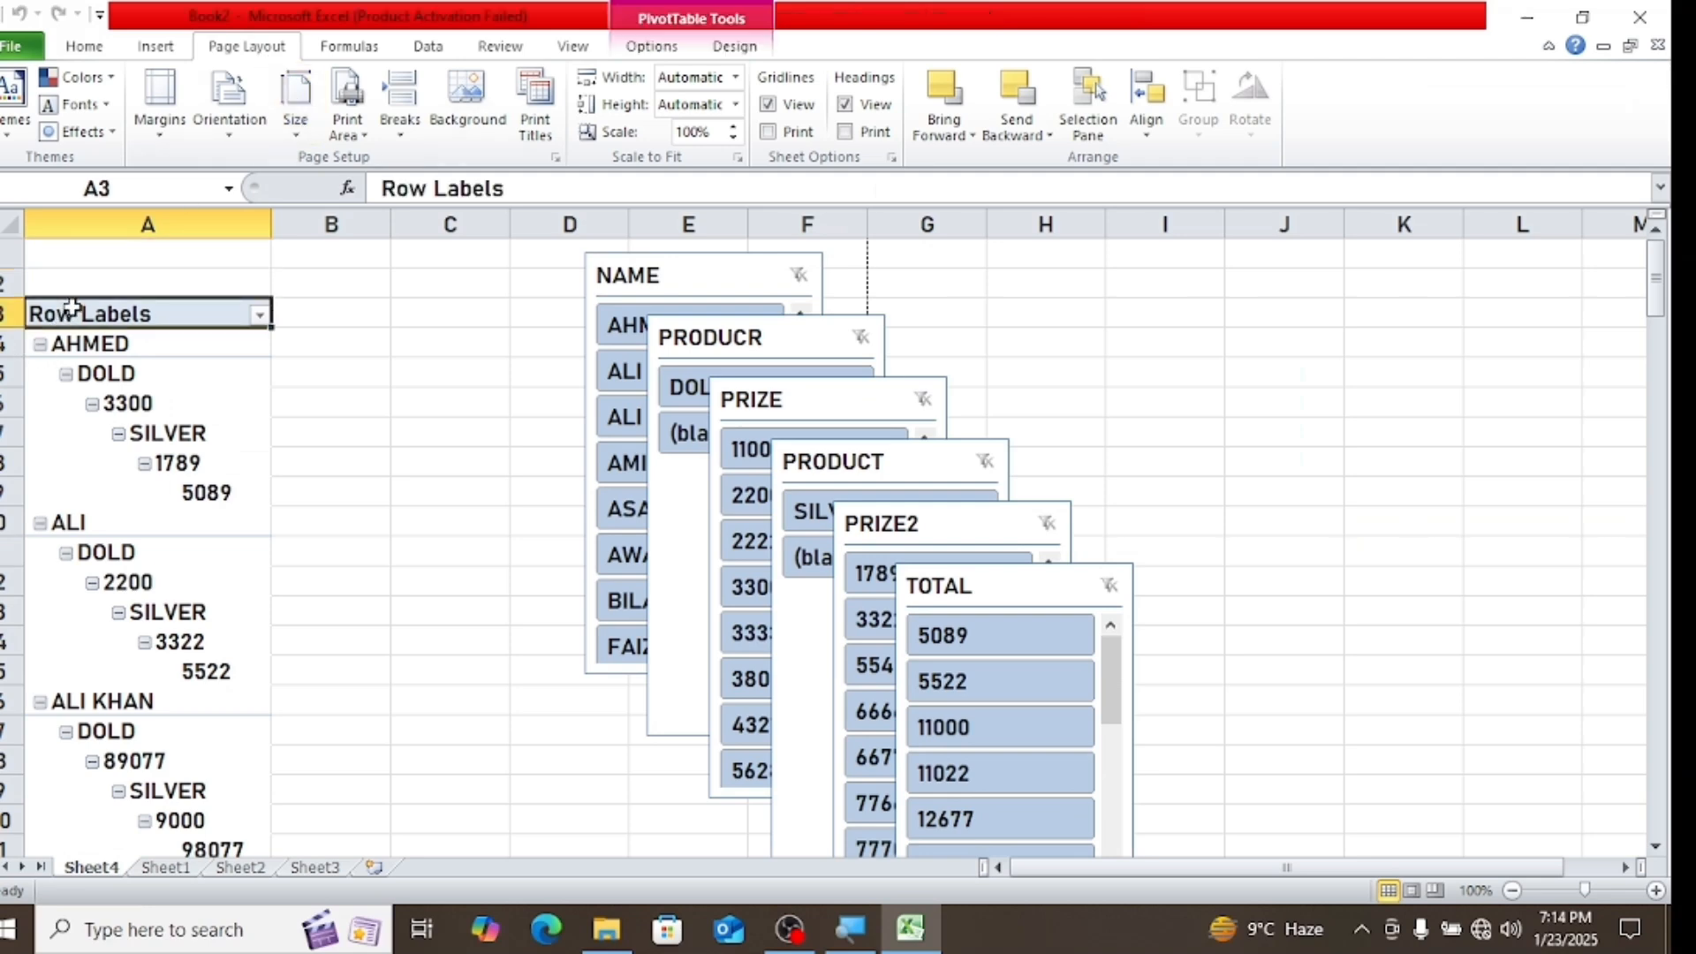
pyautogui.hotkey('shift', 'Down')
pyautogui.hotkey('shift', 'Down')
pyautogui.hotkey('shift', 'Down')
pyautogui.hotkey('shift', 'Down')
pyautogui.hotkey('shift', 'Down')
pyautogui.hotkey('shift', 'Down')
pyautogui.hotkey('shift', 'Down')
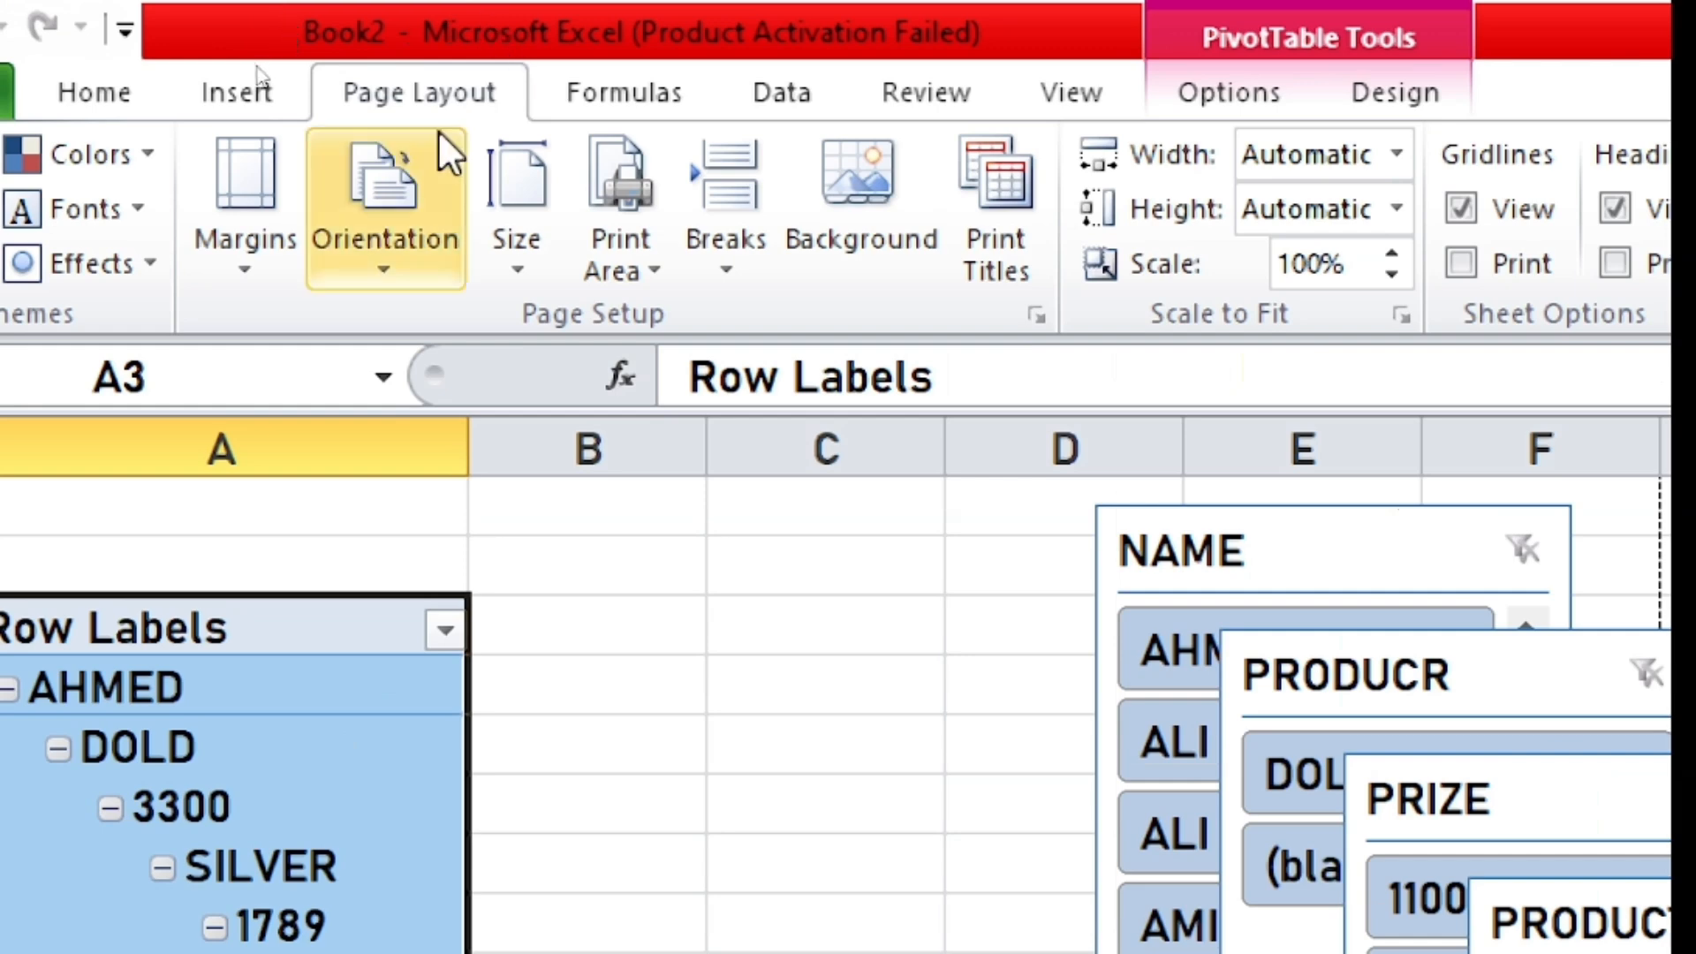
pyautogui.click(651, 266)
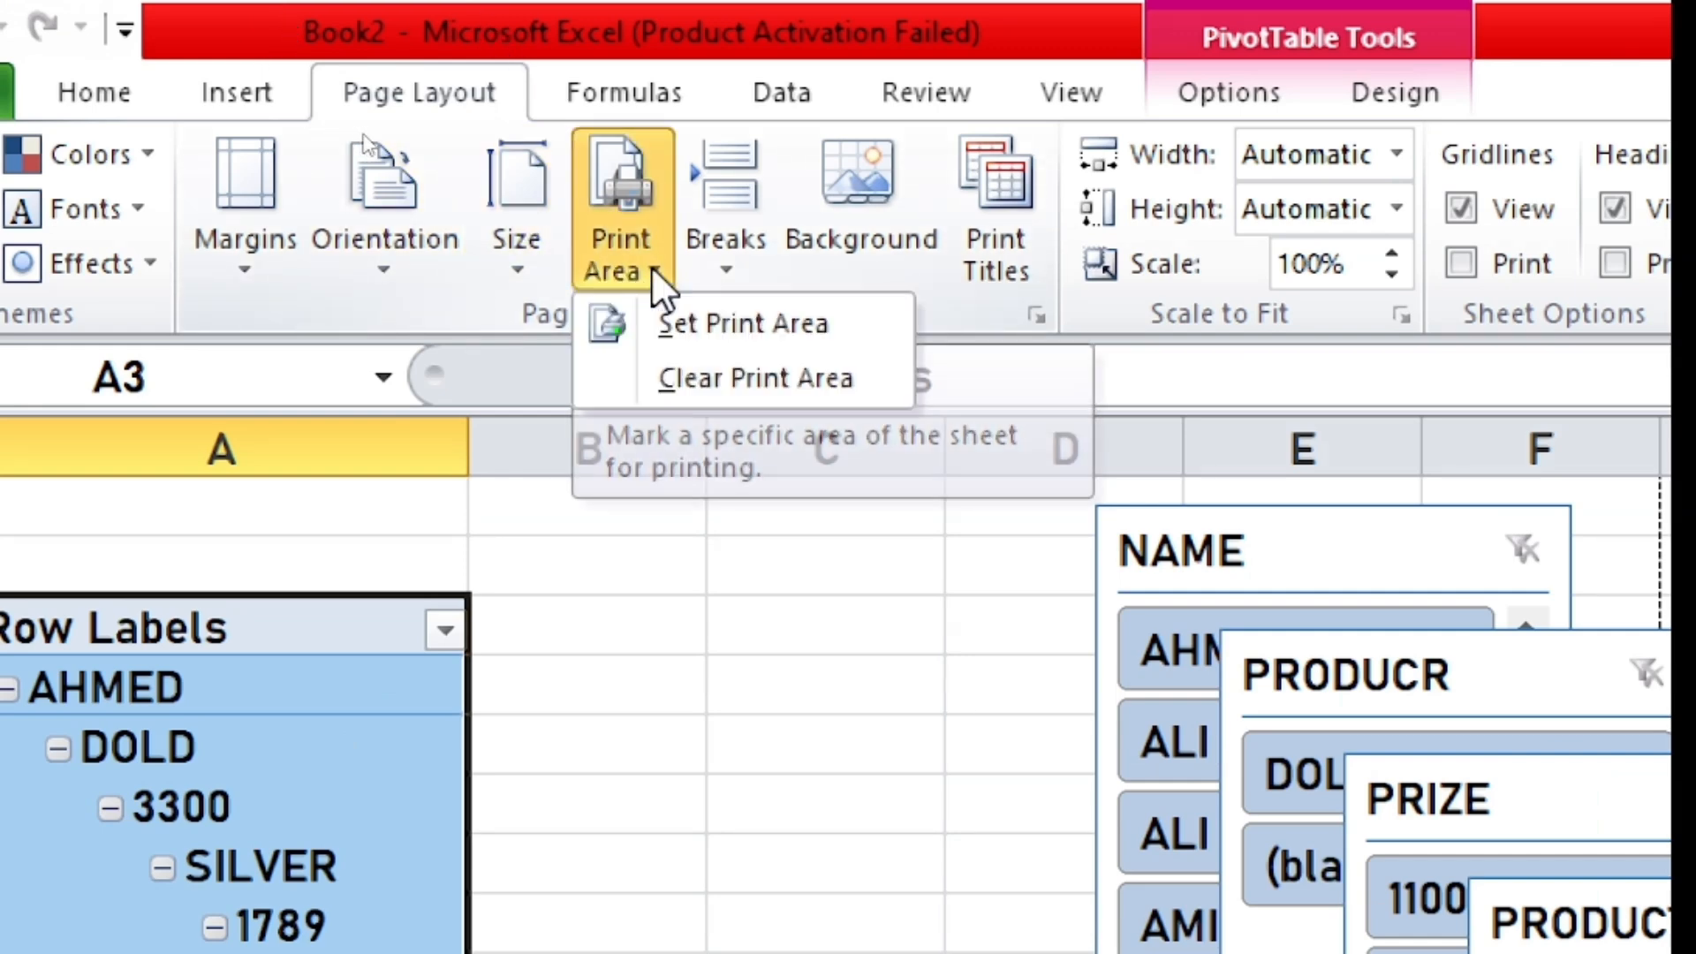
pyautogui.click(697, 320)
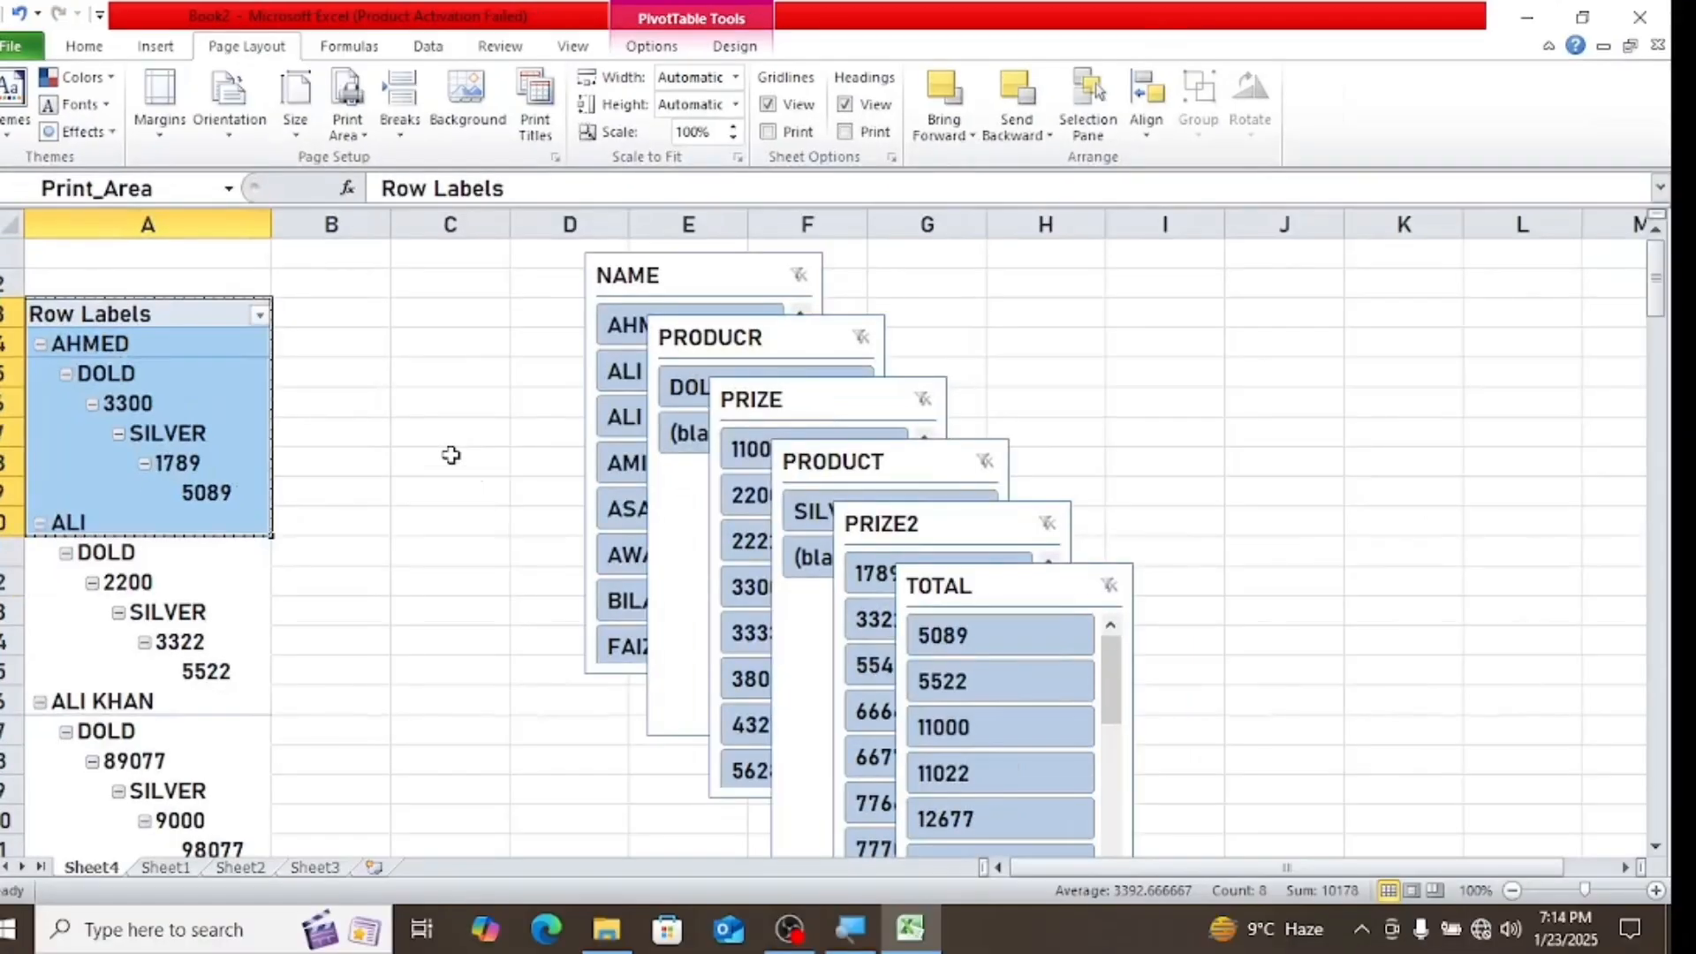
# Preview the printout limited to the selected print area and clear the print area from the sheet
pyautogui.hotkey('ctrl', 'p')
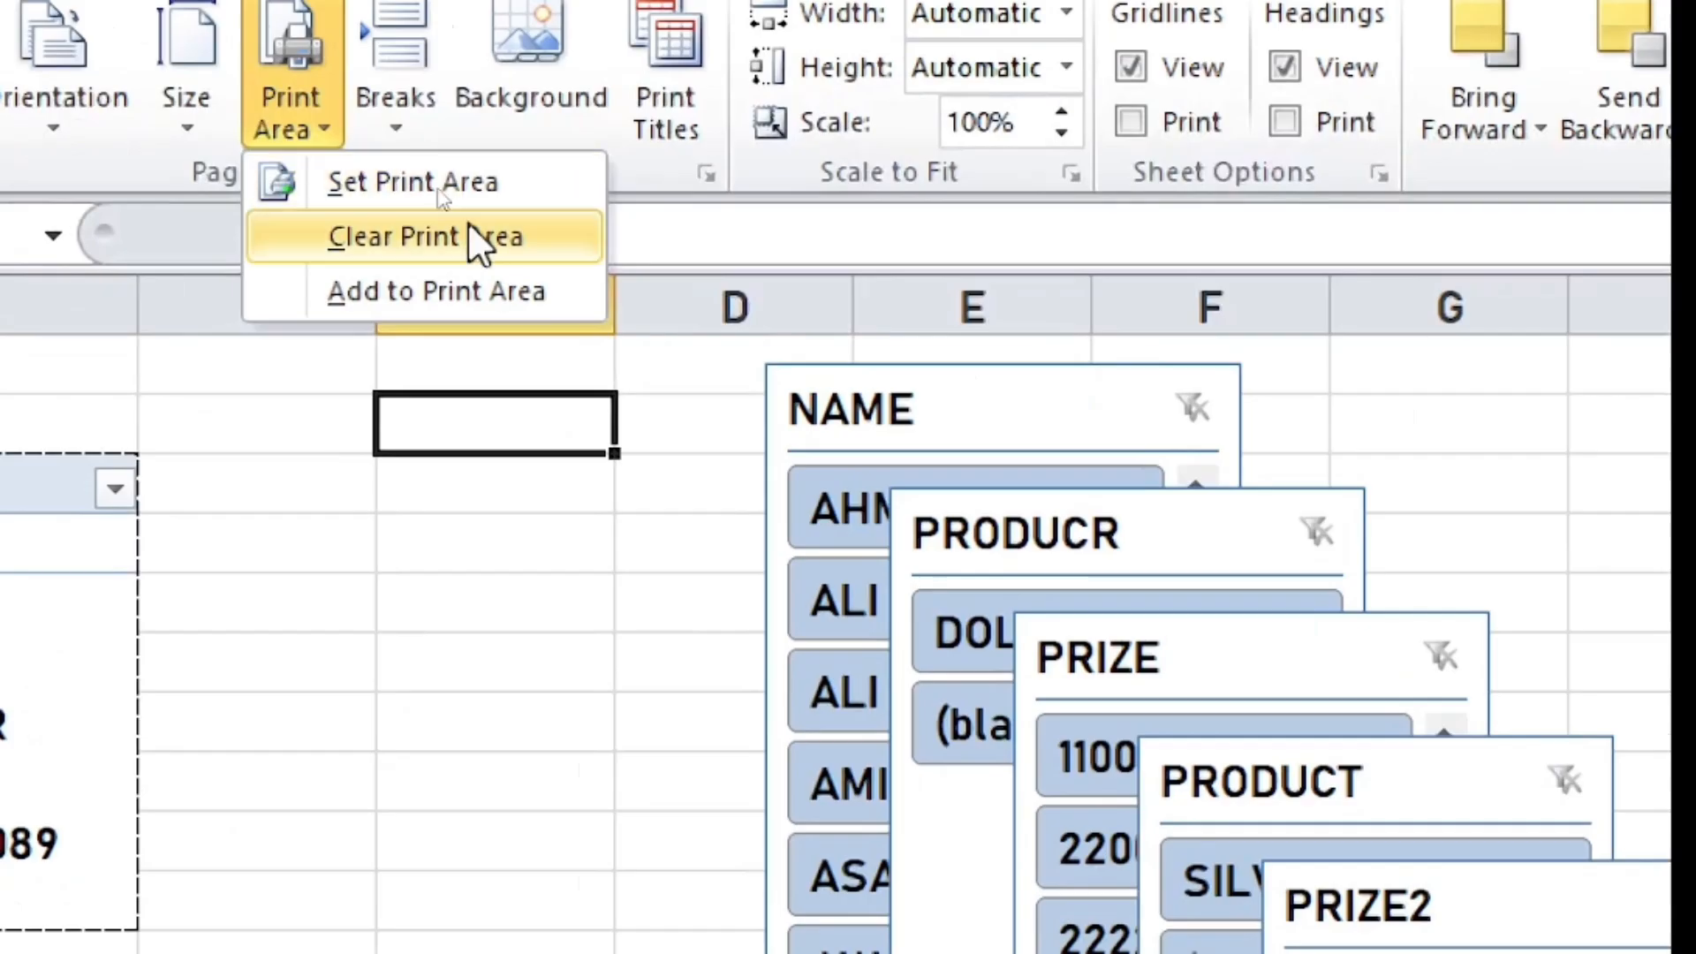
pyautogui.click(429, 247)
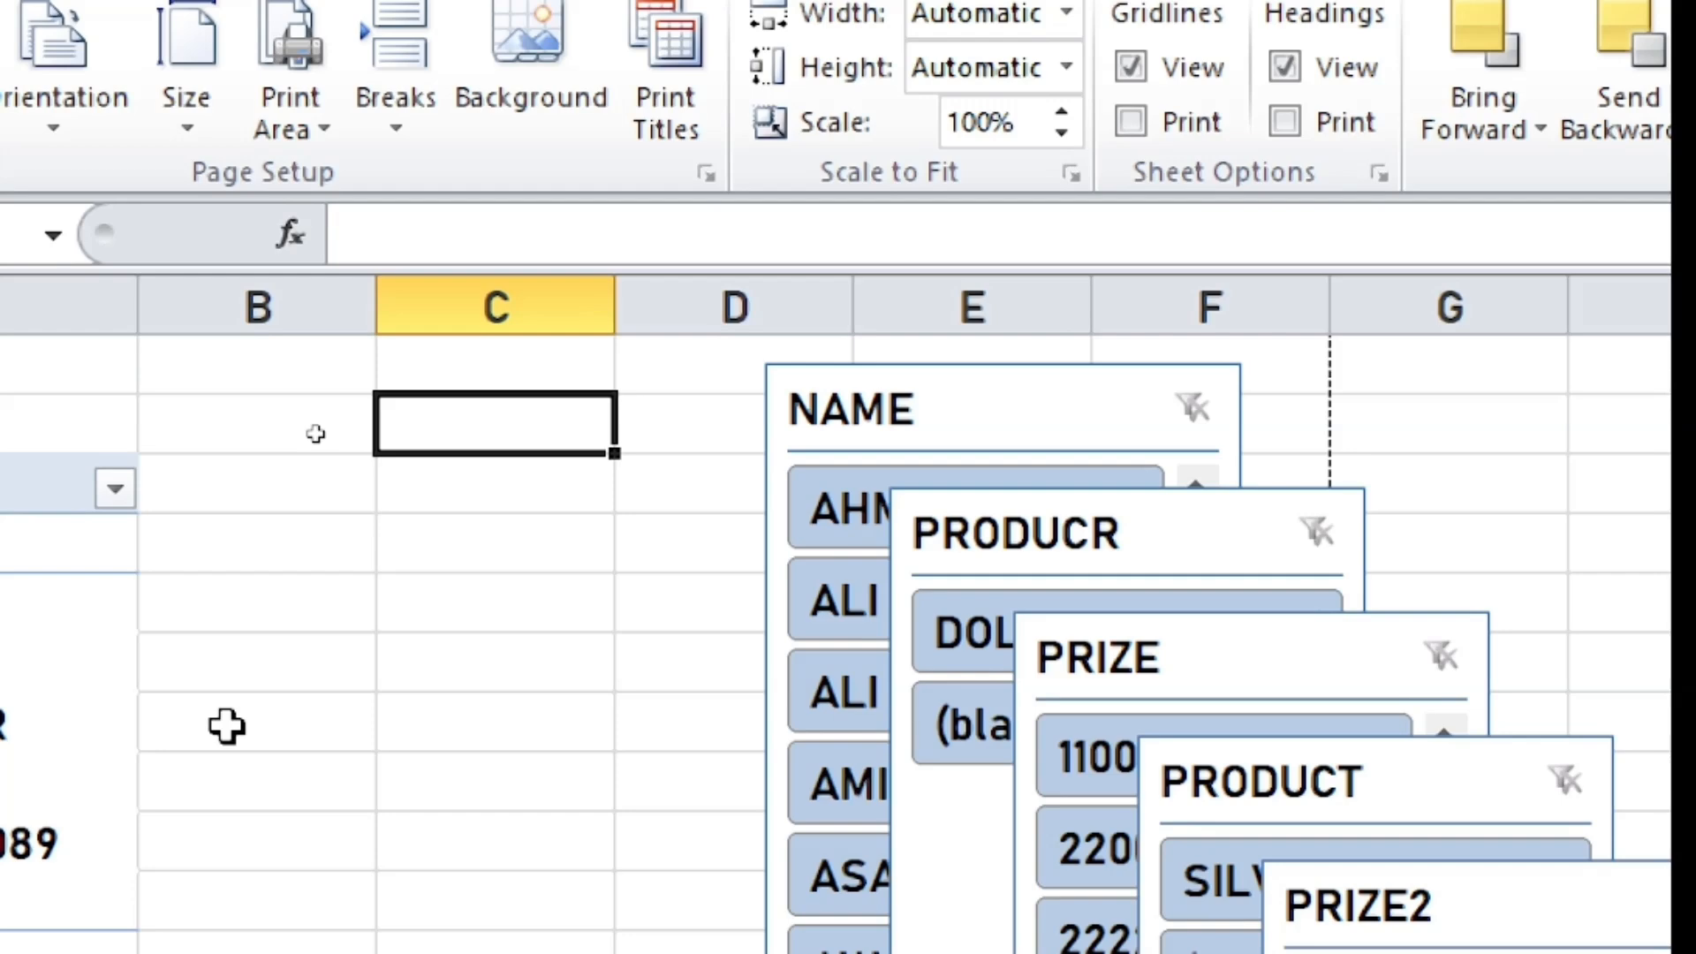
pyautogui.click(339, 138)
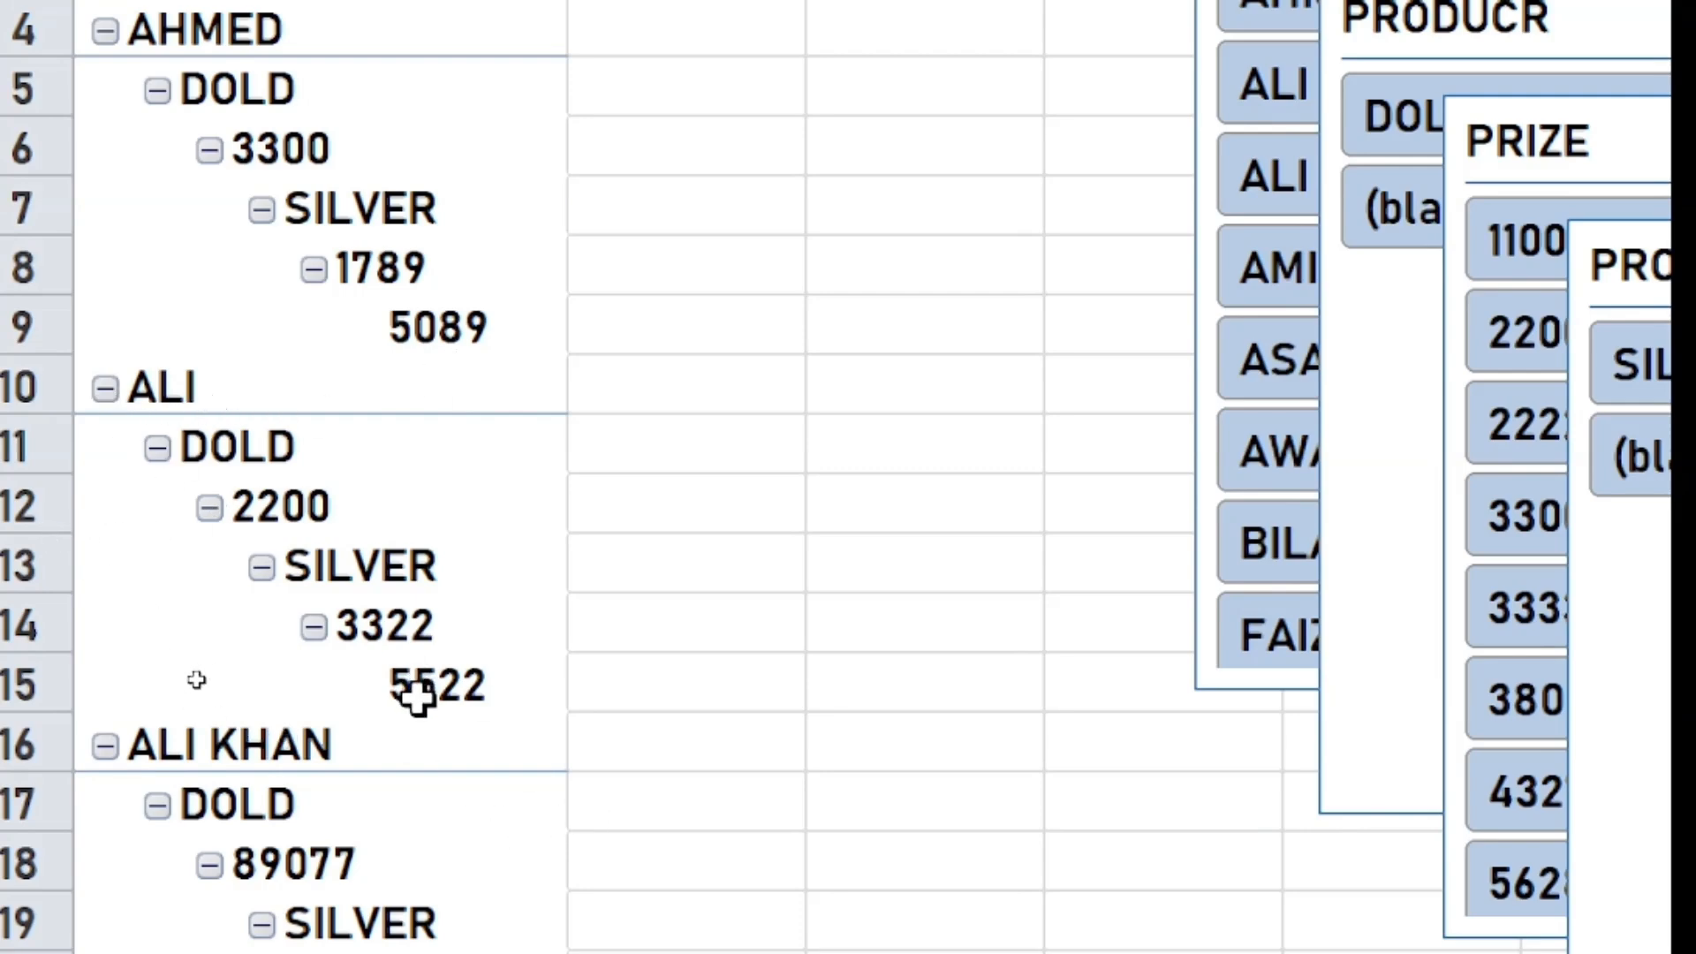
# Insert a page break at cell B15, beside the pivot table's row labels
pyautogui.moveTo(405, 708)
pyautogui.click(604, 703)
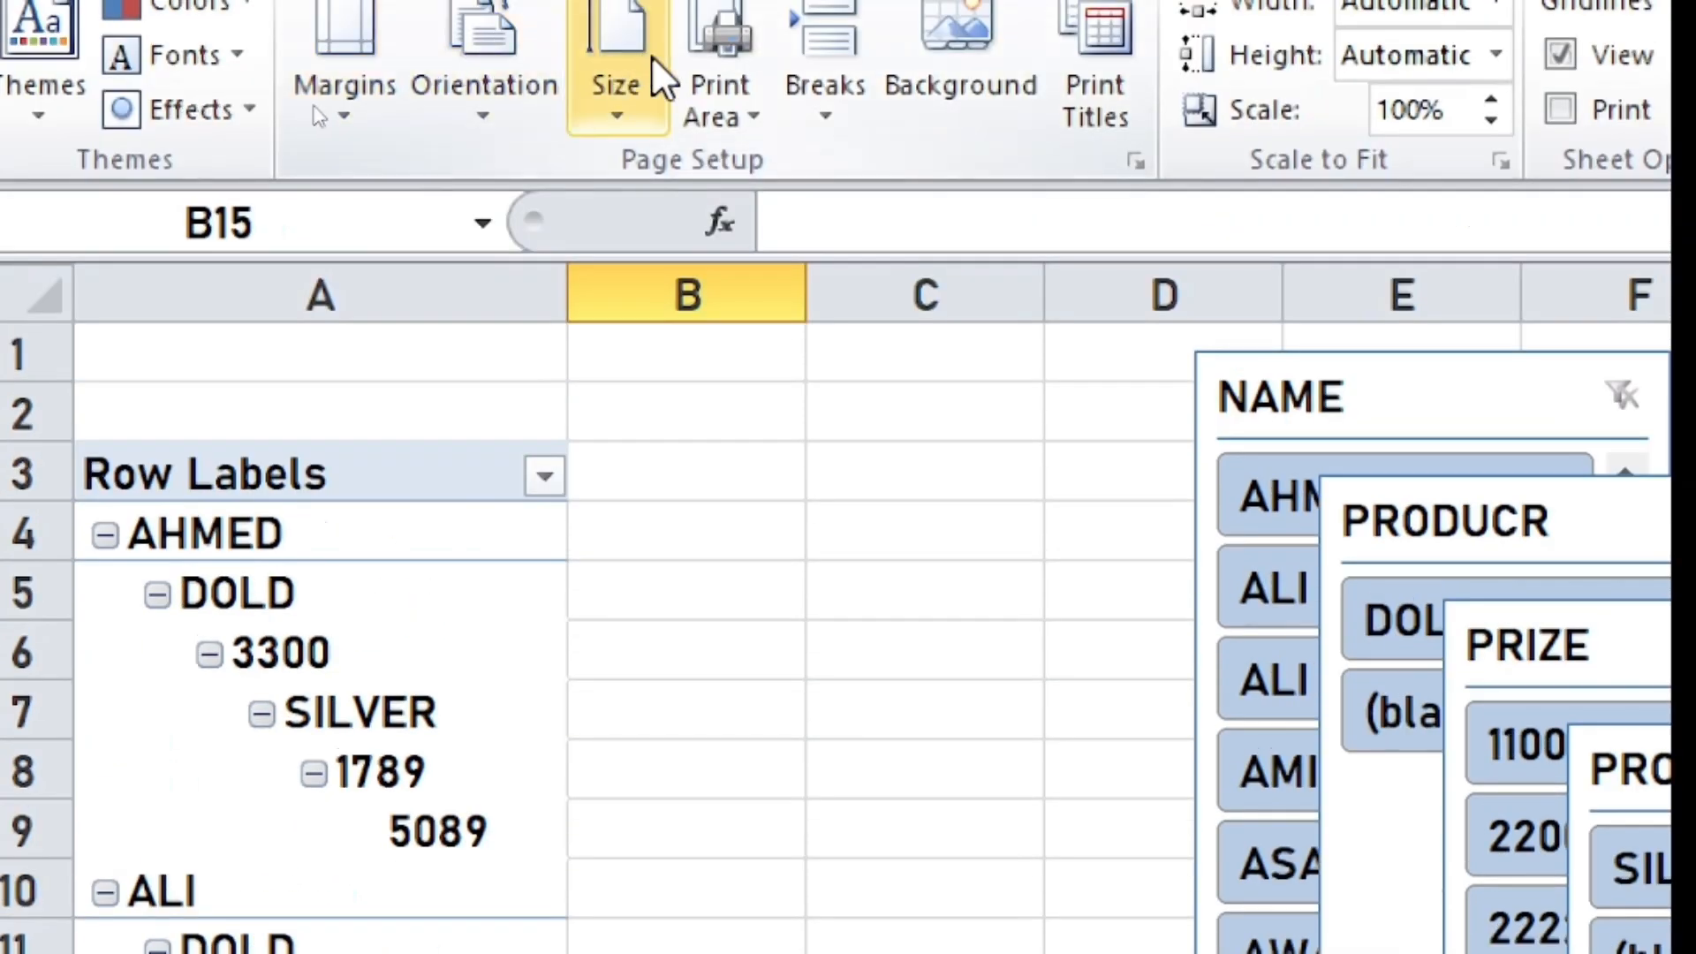
pyautogui.click(833, 109)
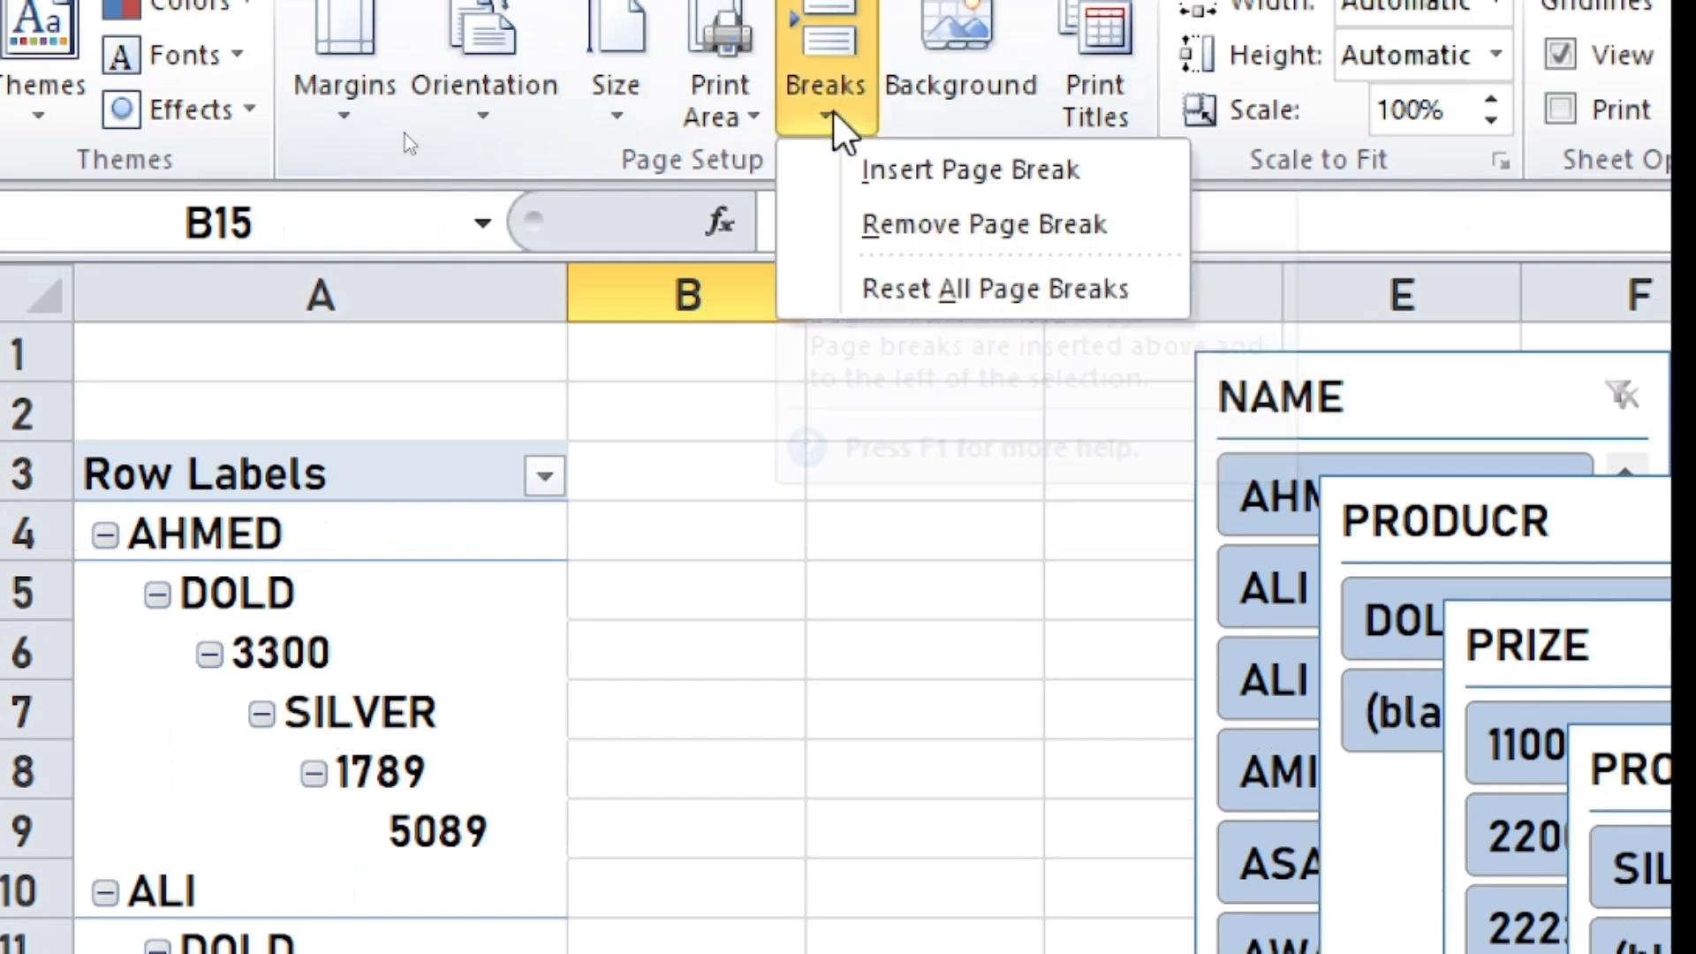
pyautogui.click(895, 159)
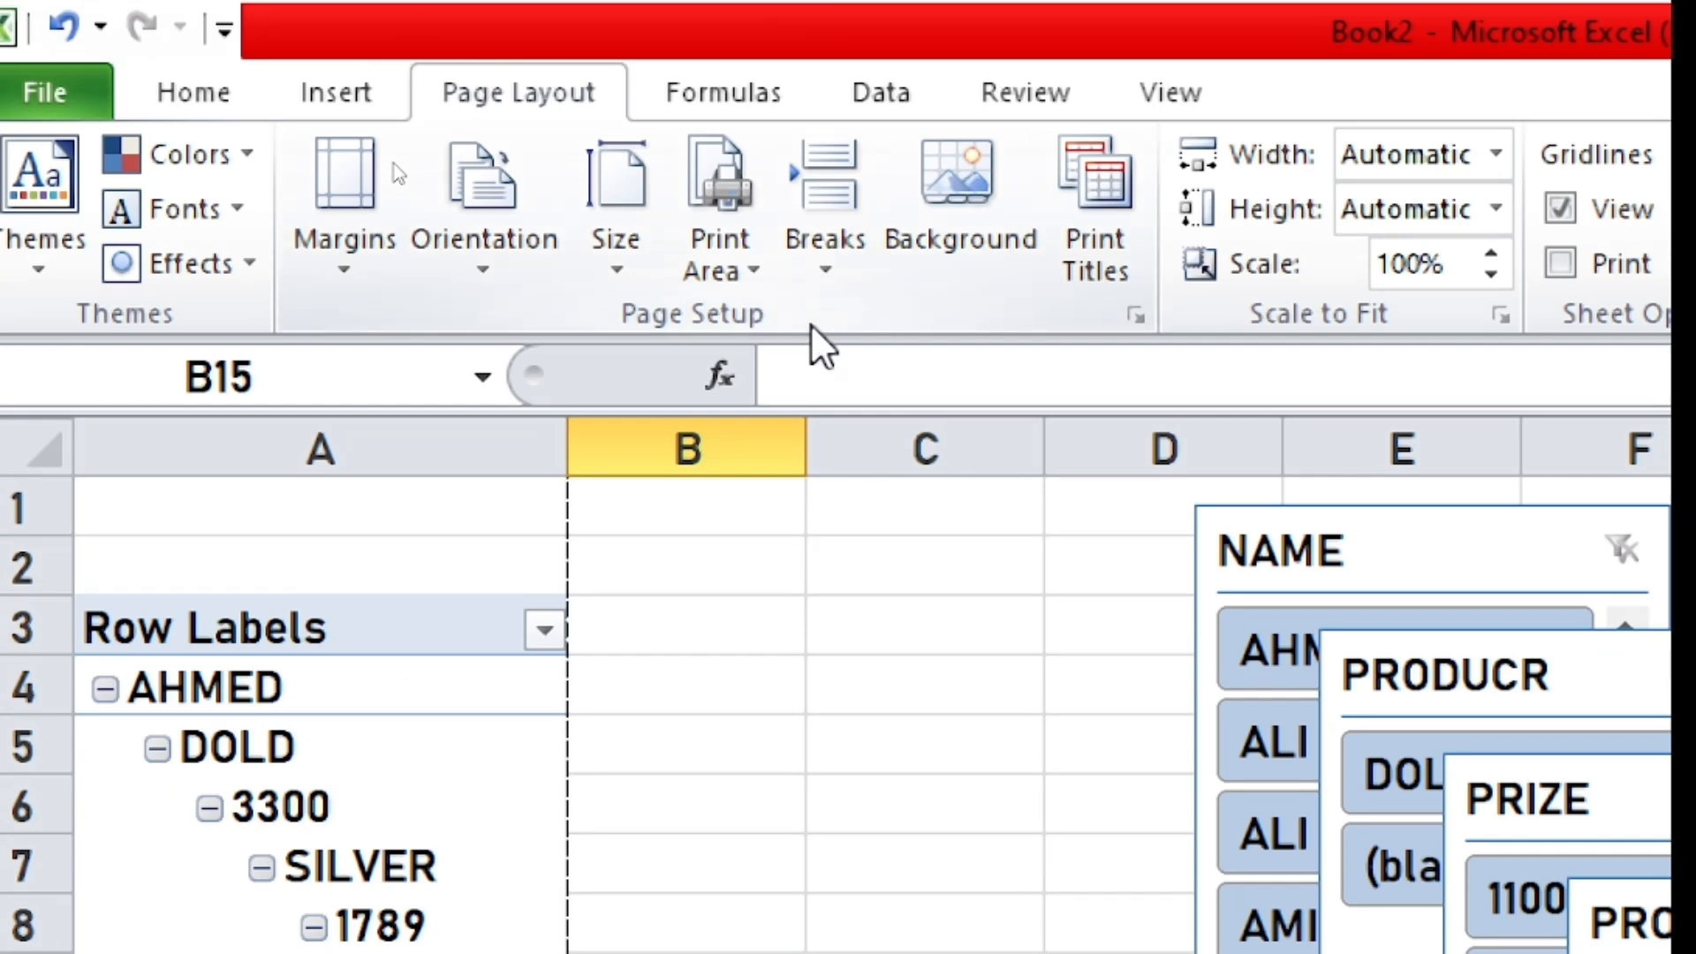
# Preview the printout with the page break and reset all page breaks on the sheet
pyautogui.hotkey('ctrl', 'p')
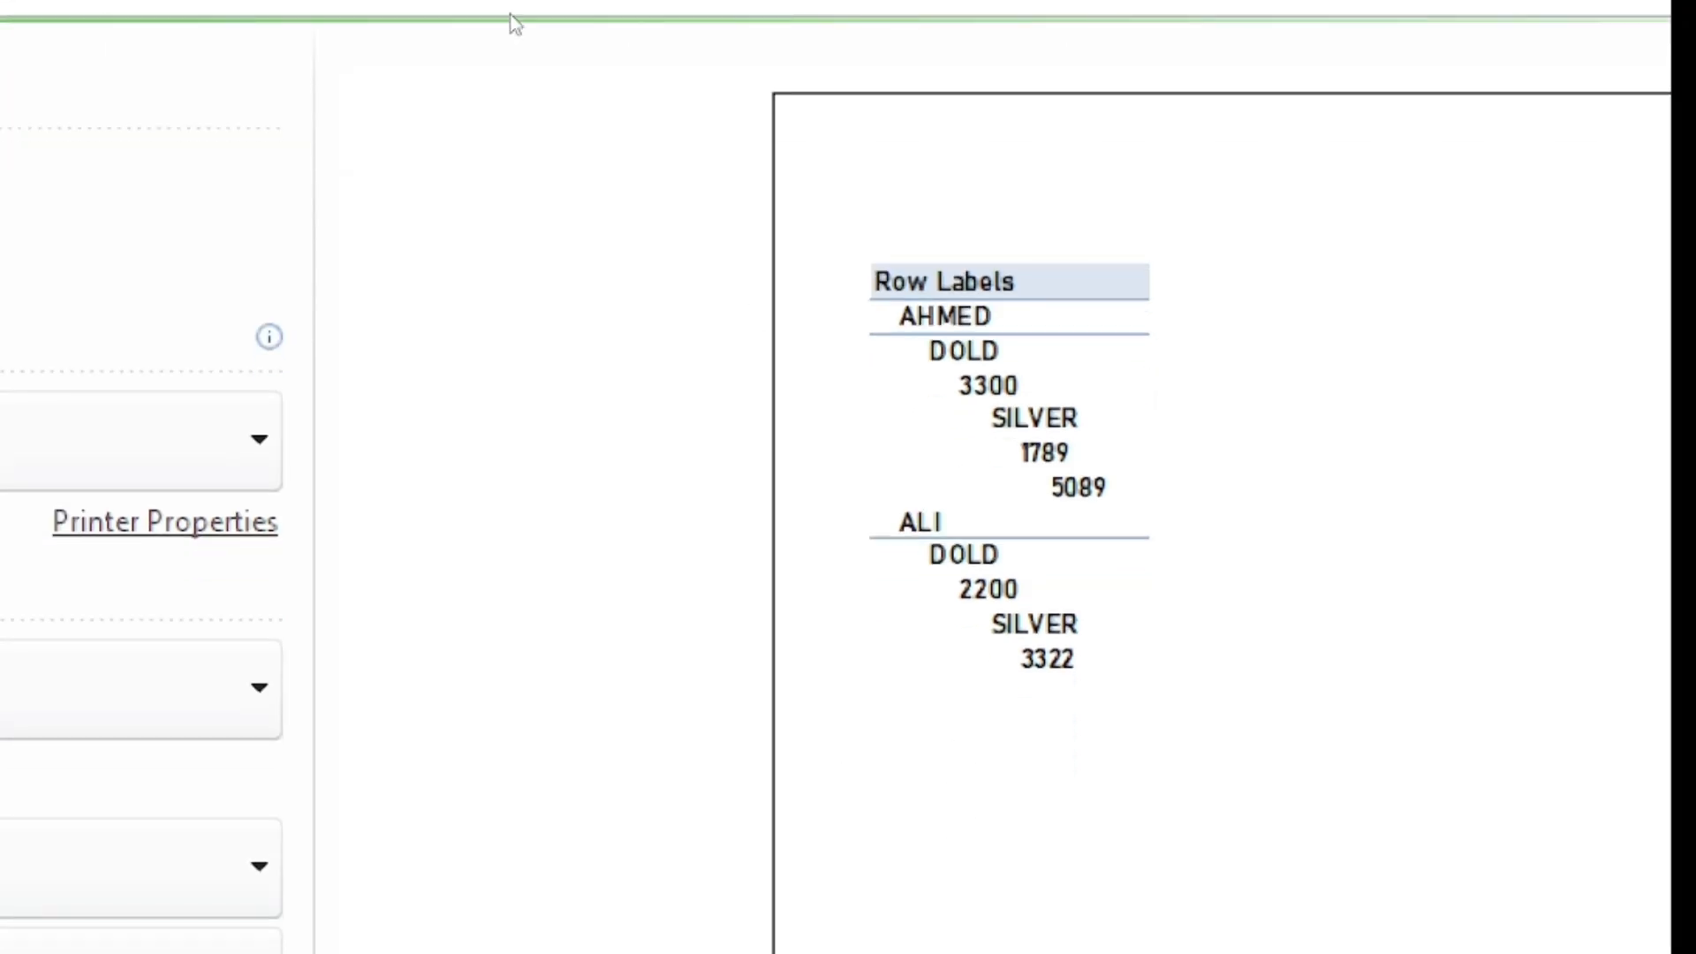
pyautogui.click(344, 92)
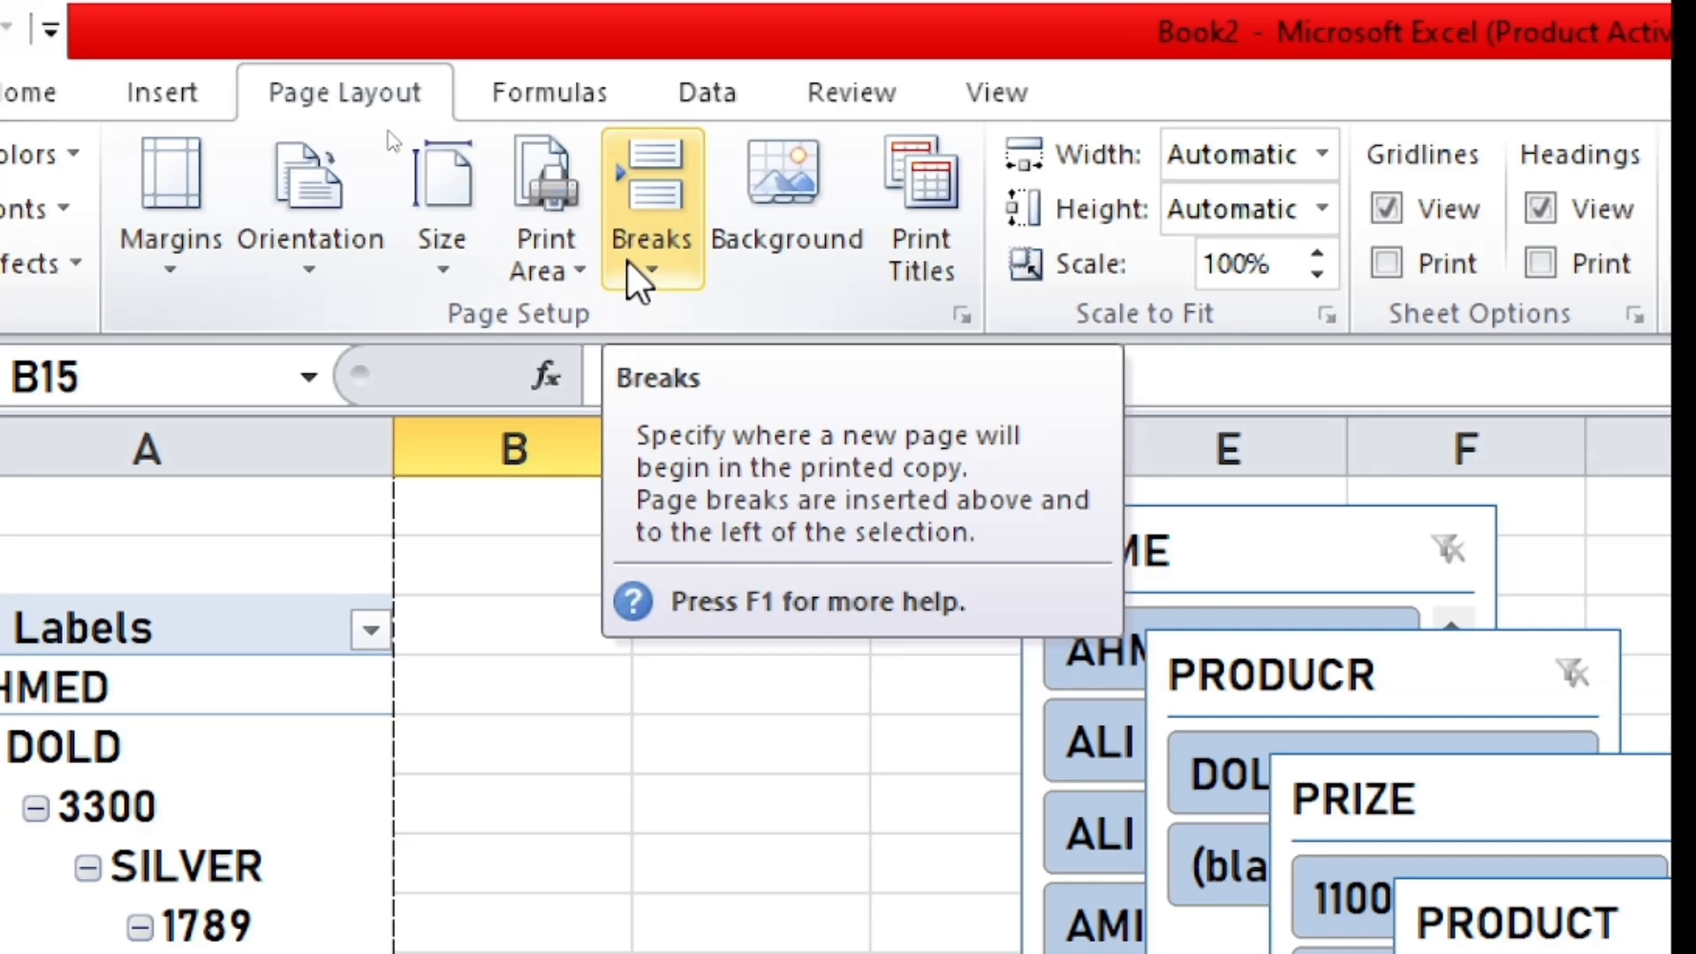
pyautogui.click(656, 259)
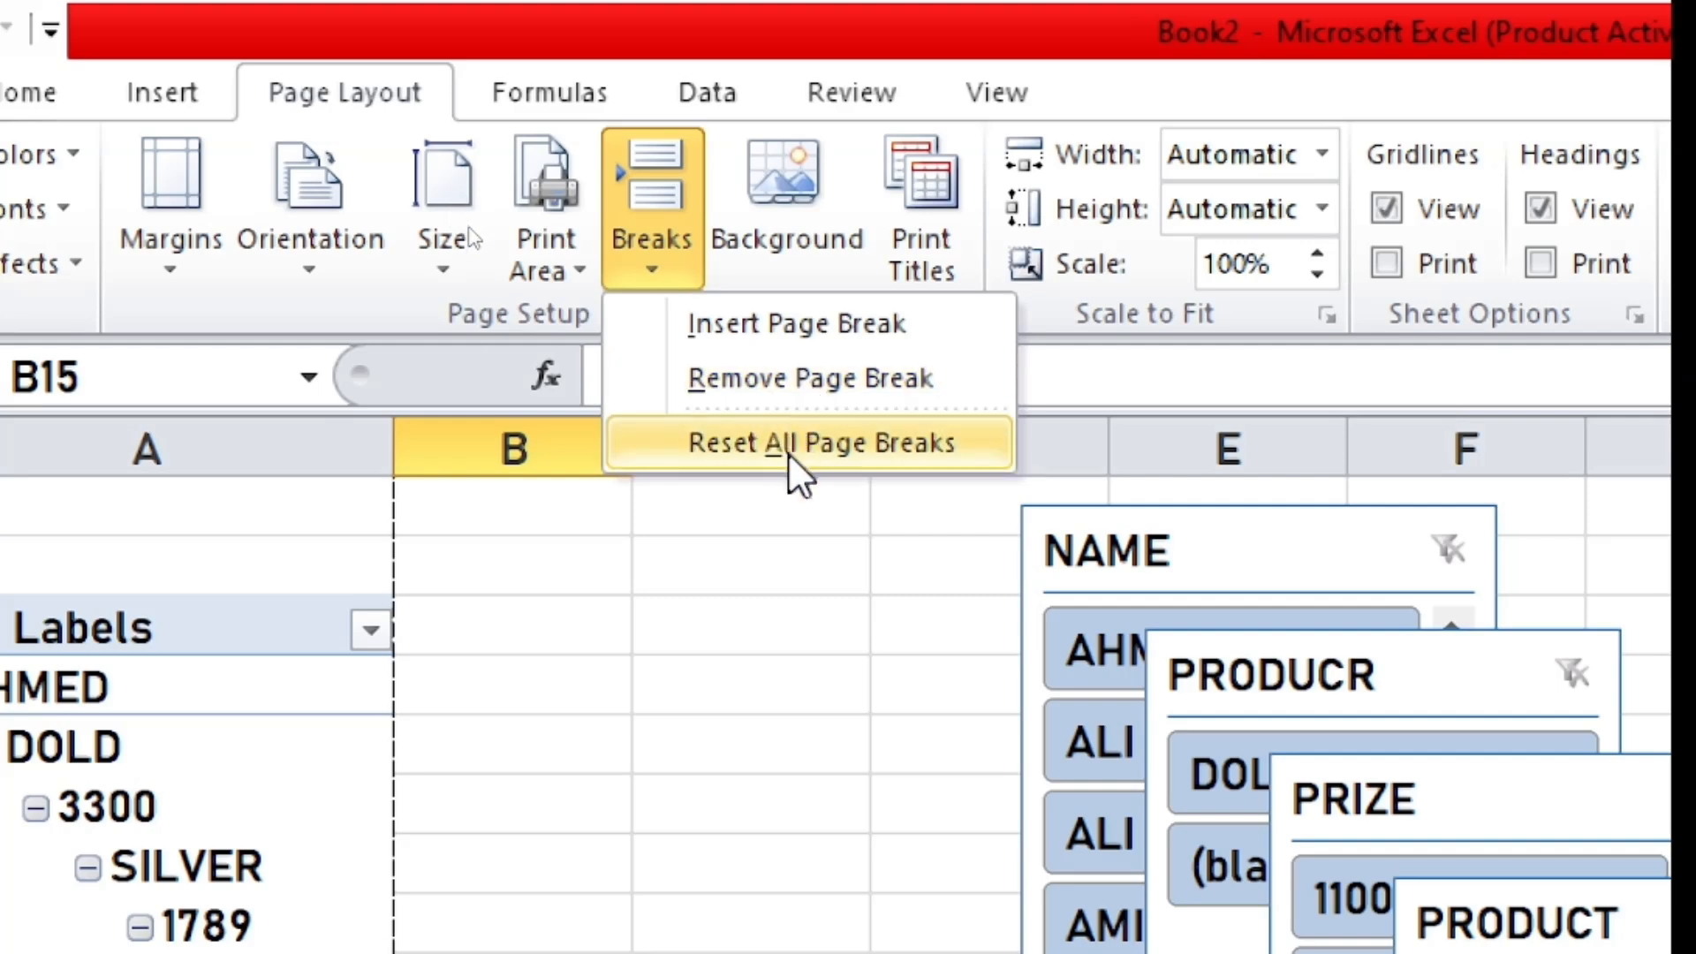
pyautogui.click(797, 401)
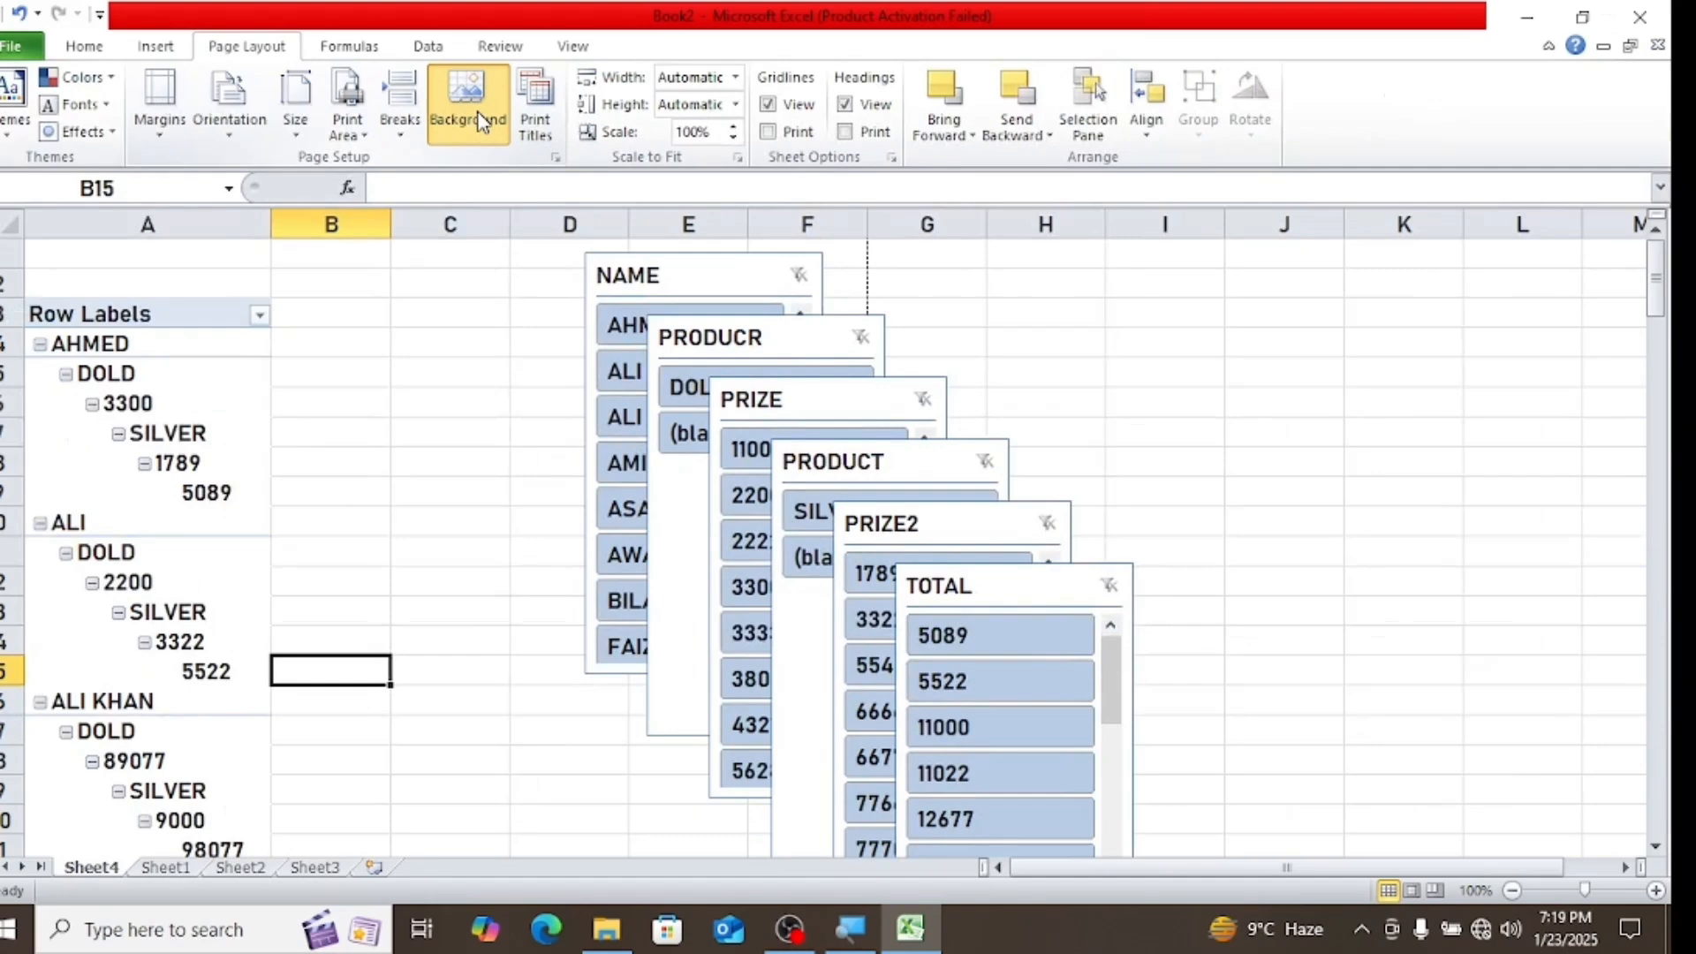
# Insert the book-stack picture "WhatsApp Image 2024-11-28 at 05.50.26_4b007eeb" as the sheet background and delete that background
pyautogui.click(478, 118)
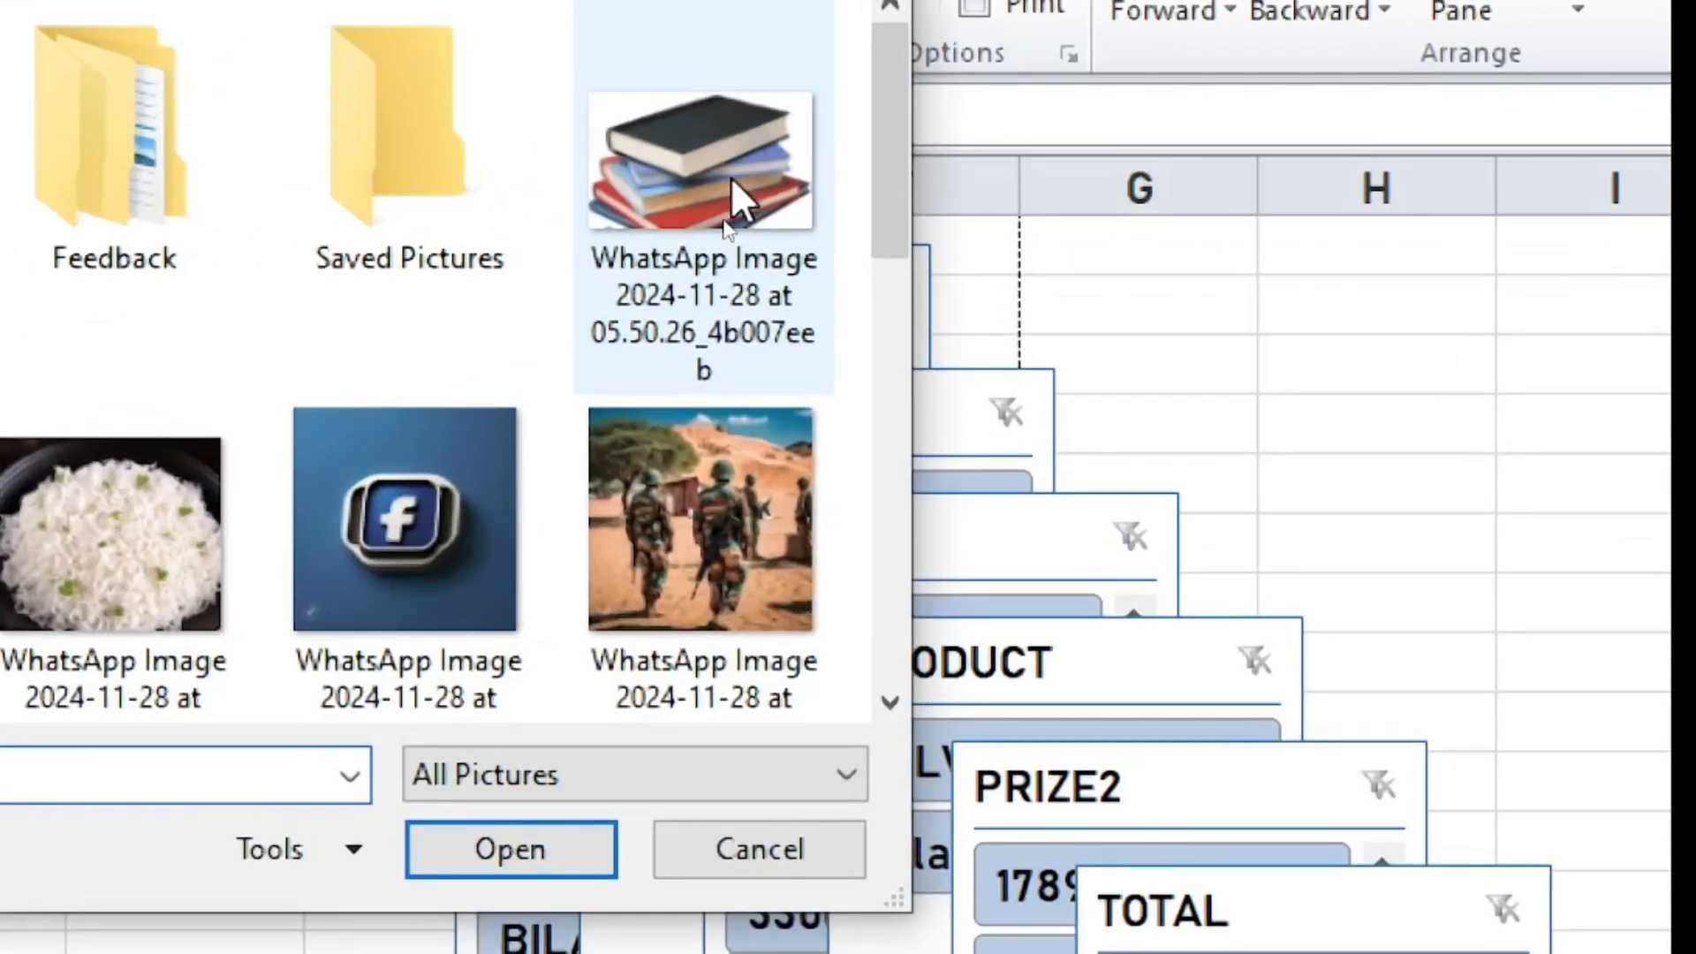
pyautogui.click(721, 218)
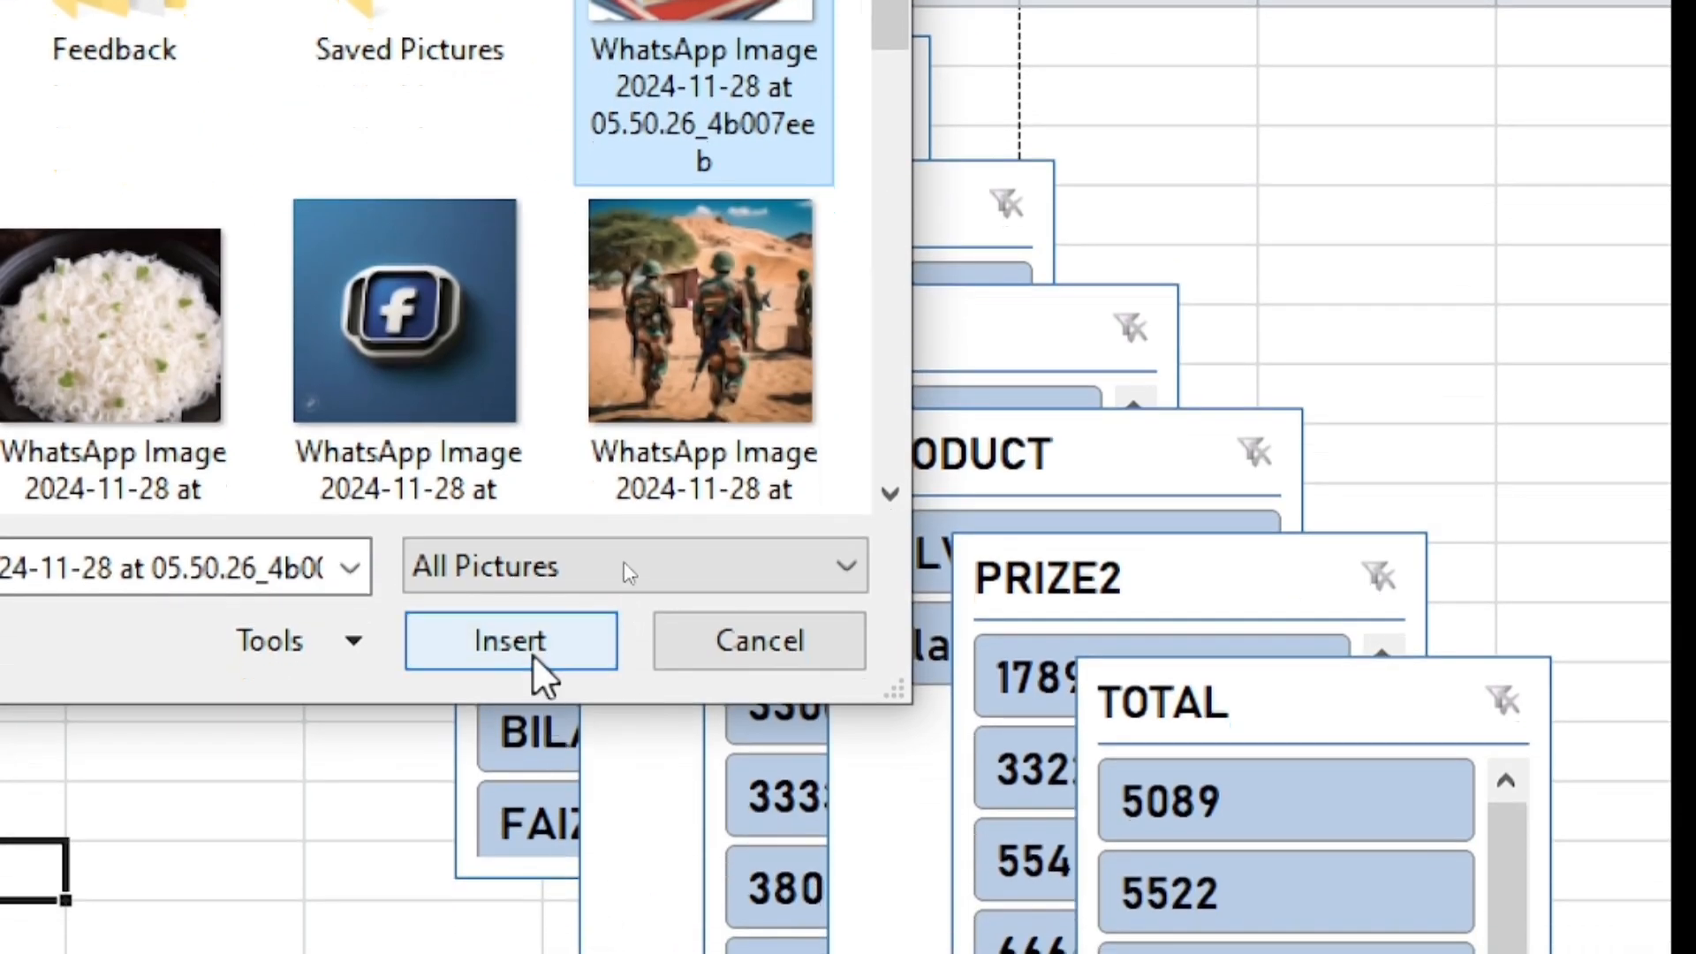
pyautogui.click(532, 859)
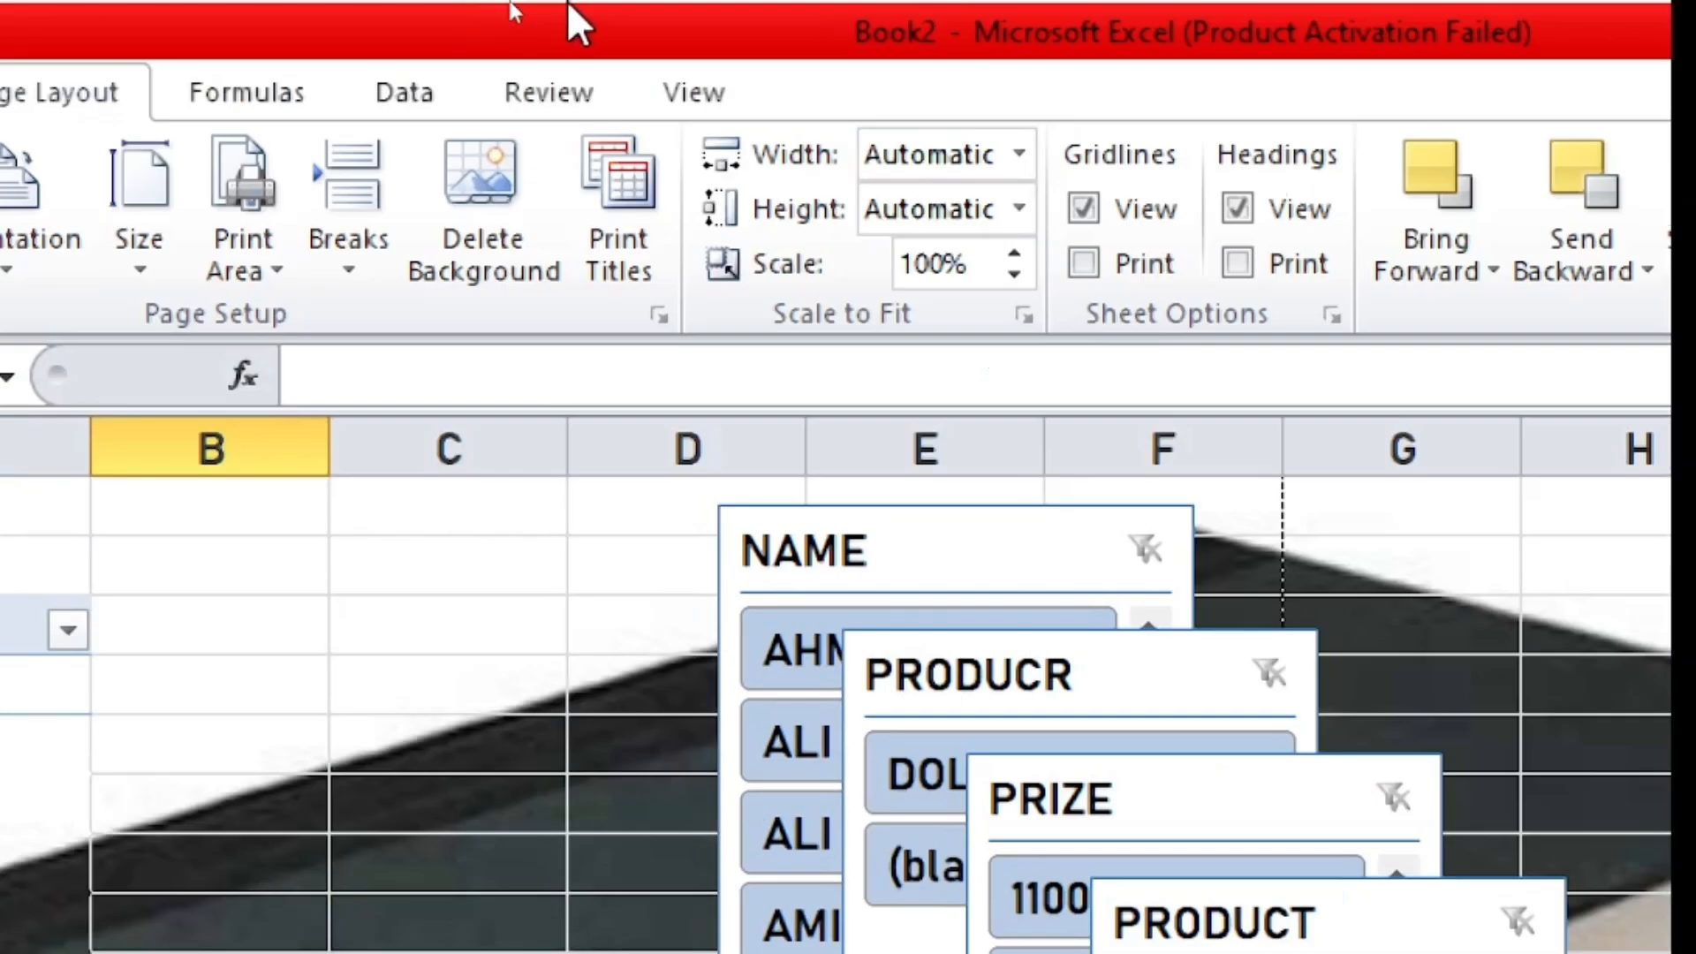
pyautogui.click(459, 276)
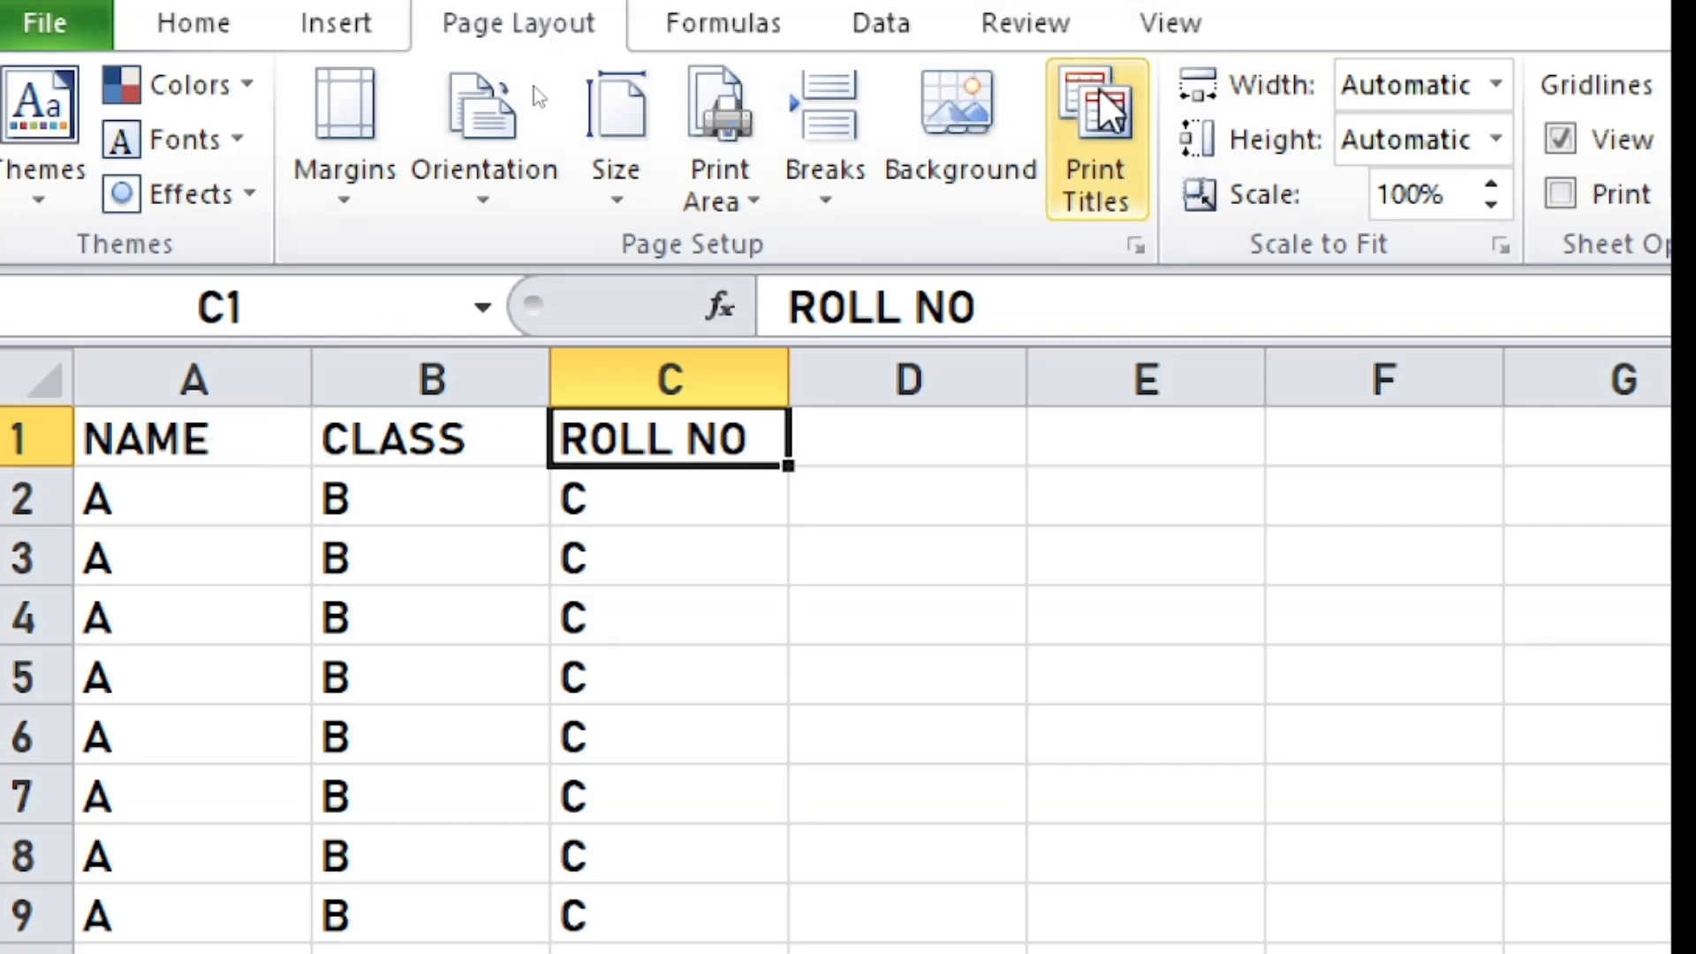
# Set header row 1 ($1:$1) of the NAME, CLASS and ROLL NO table as the rows to repeat at top when printing
pyautogui.click(1087, 141)
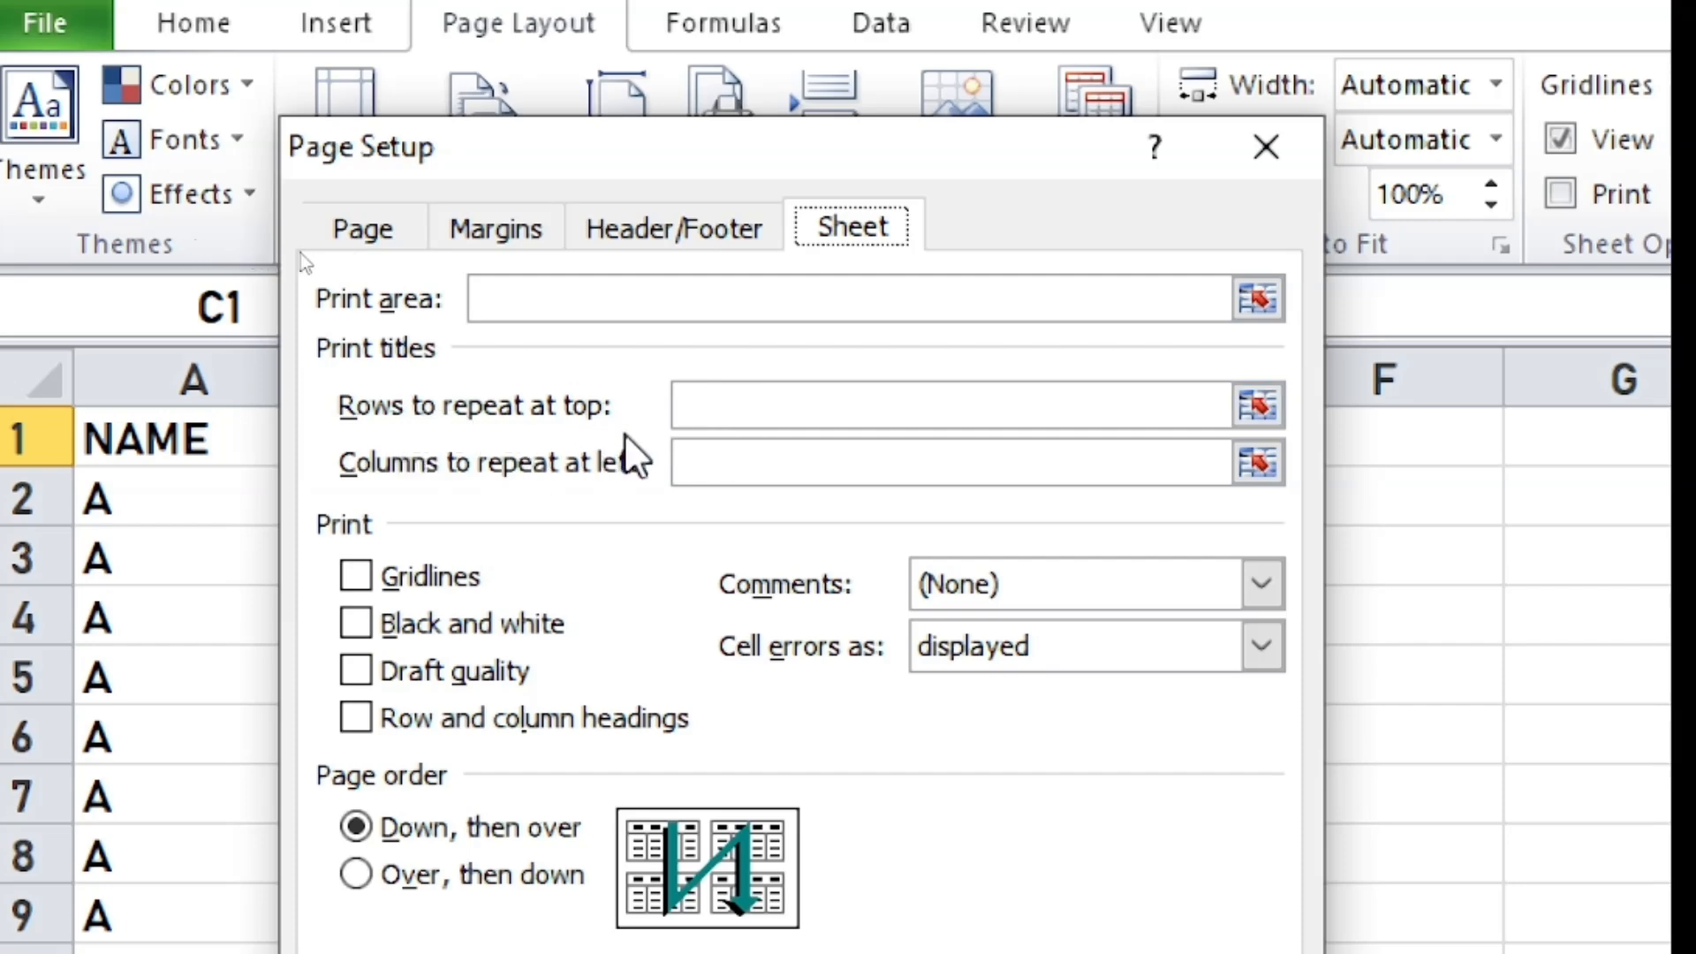
pyautogui.click(717, 388)
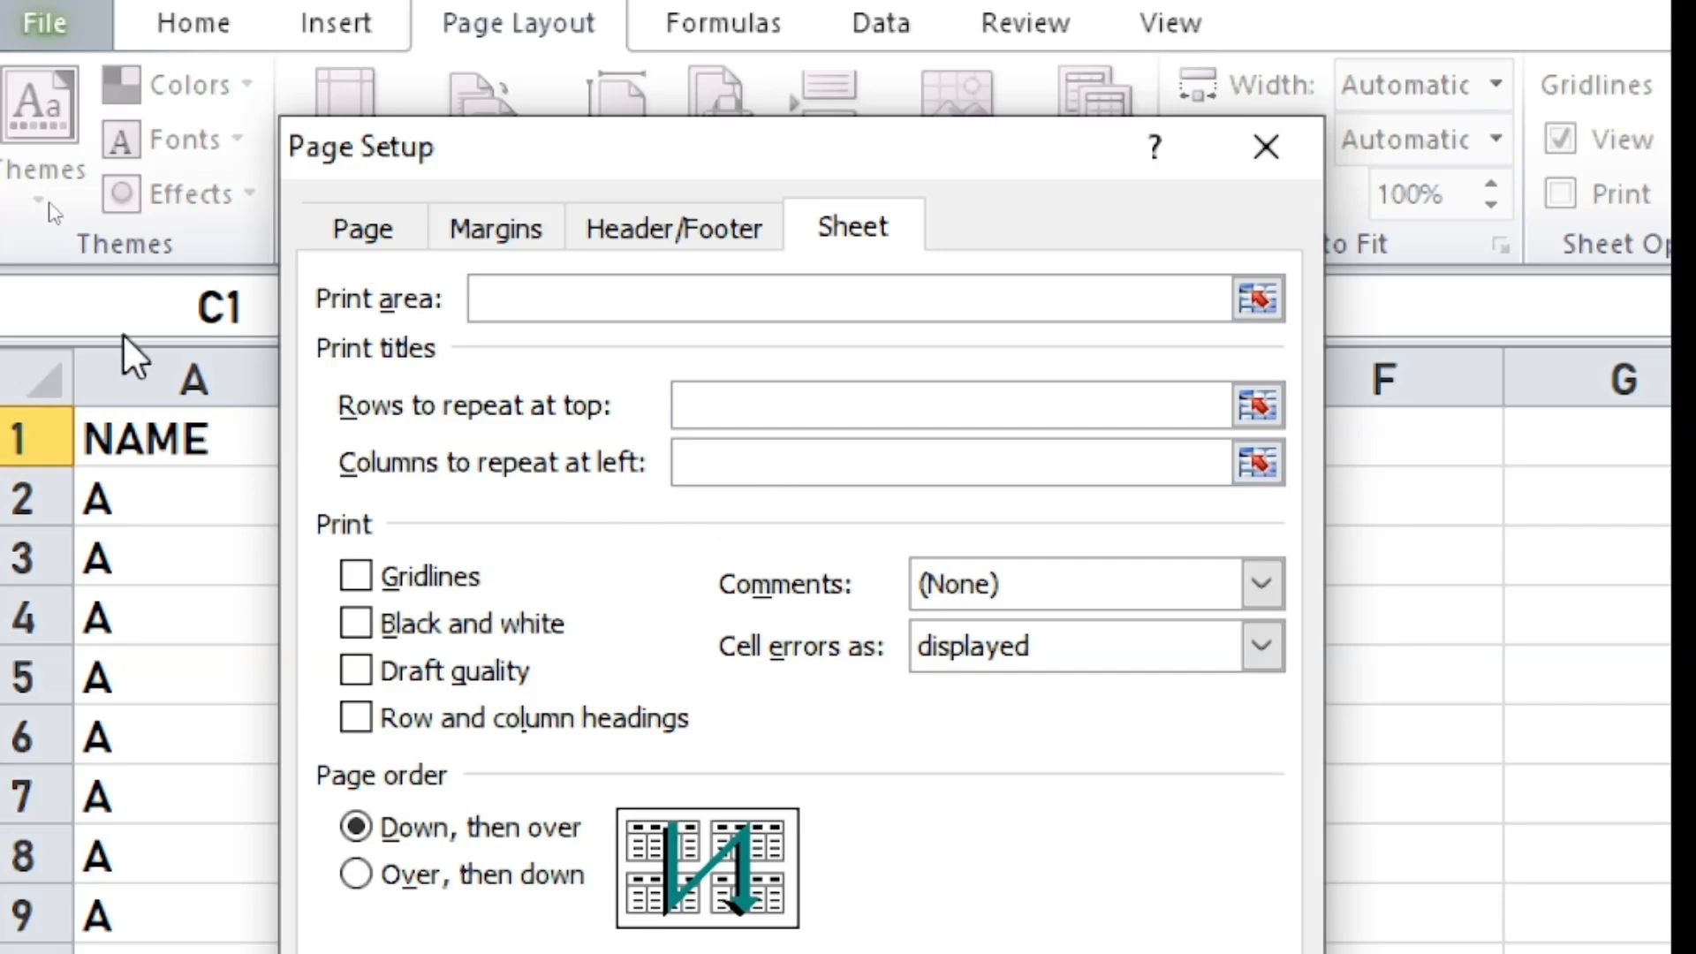
pyautogui.click(134, 433)
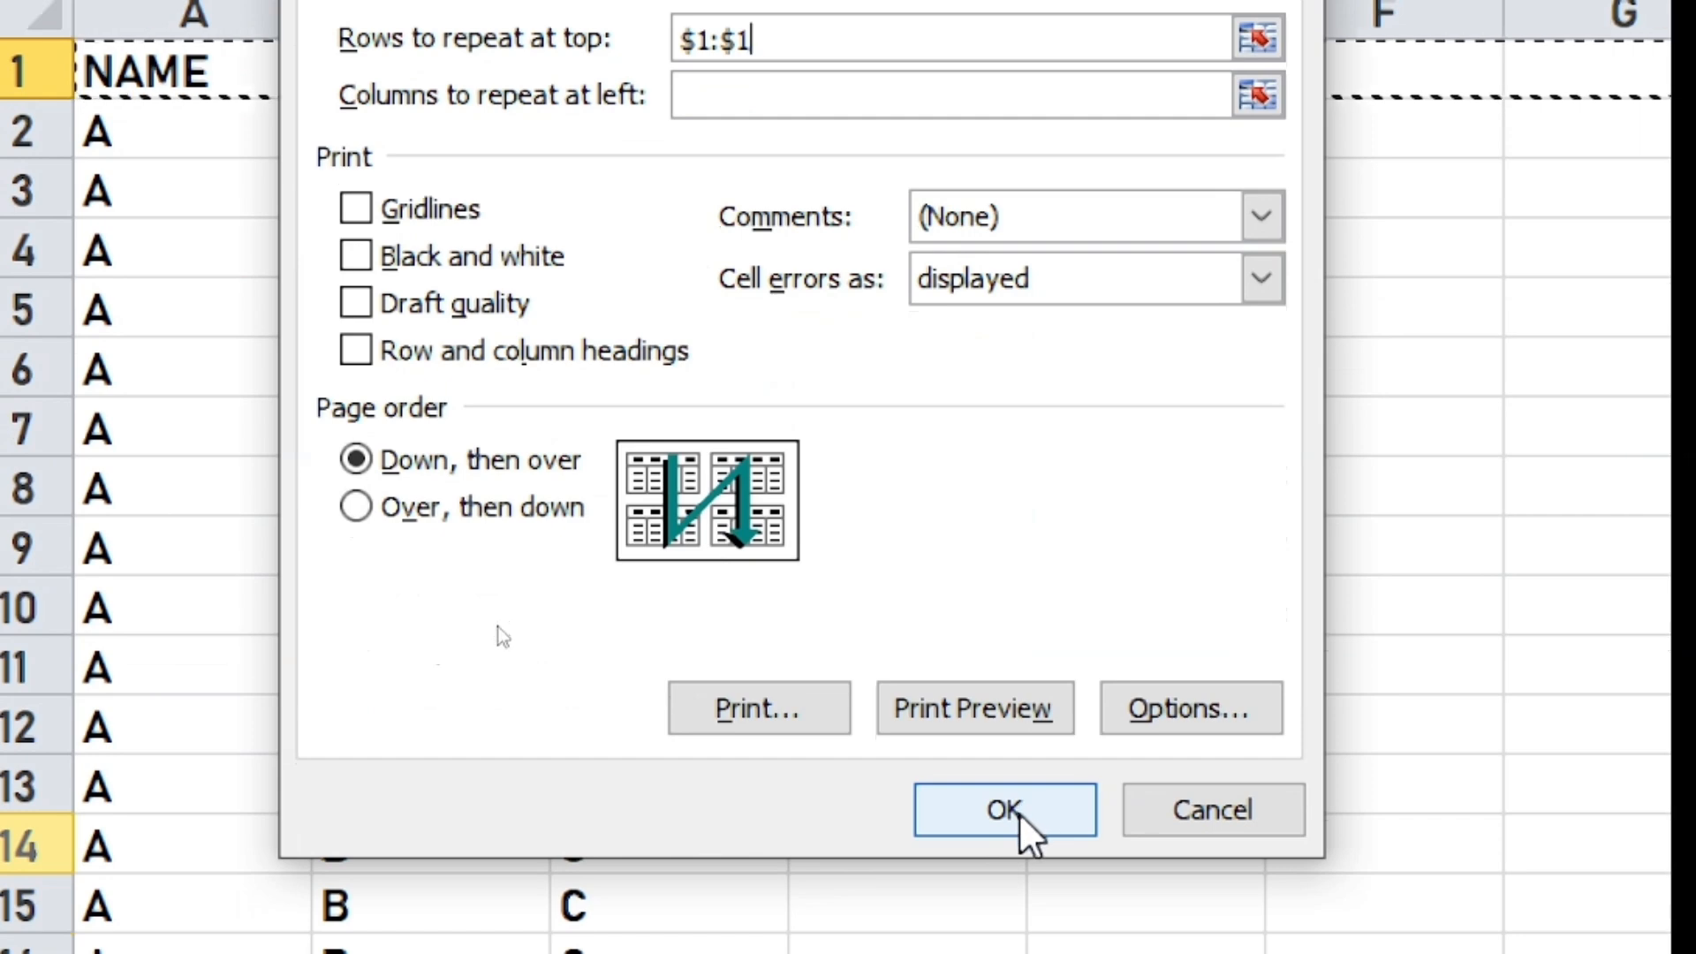
pyautogui.click(1019, 813)
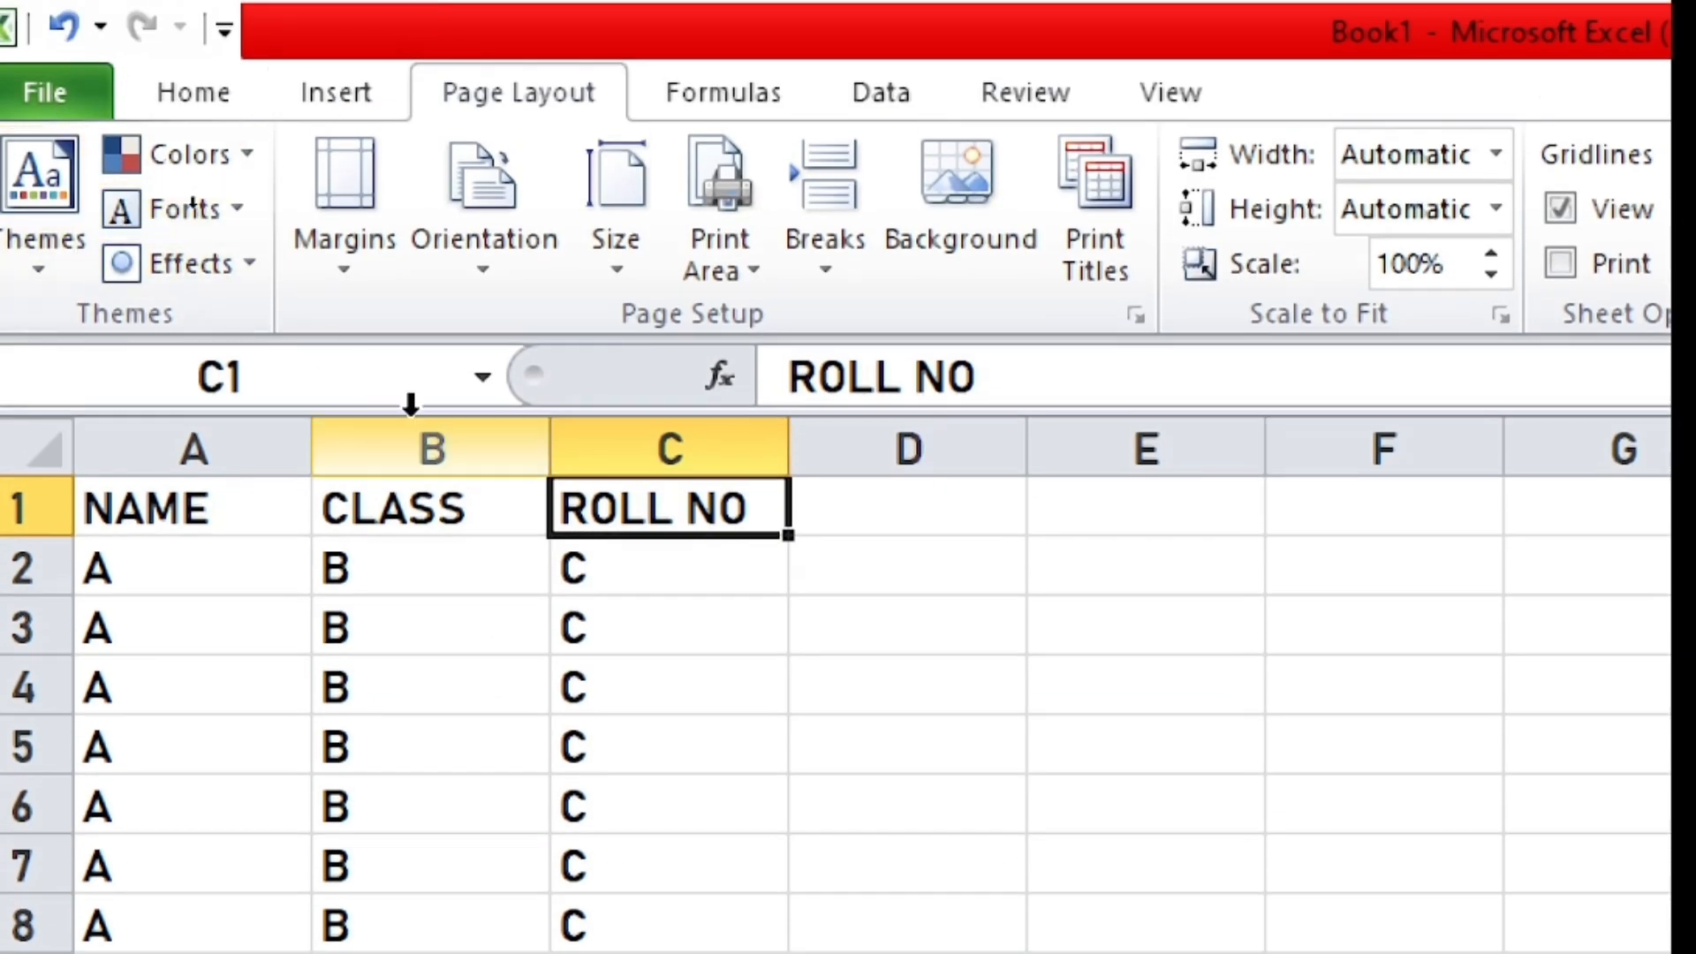
# Preview the printout with the repeated header row, and review the print titles settings, accepting them as they are
pyautogui.hotkey('ctrl', 'p')
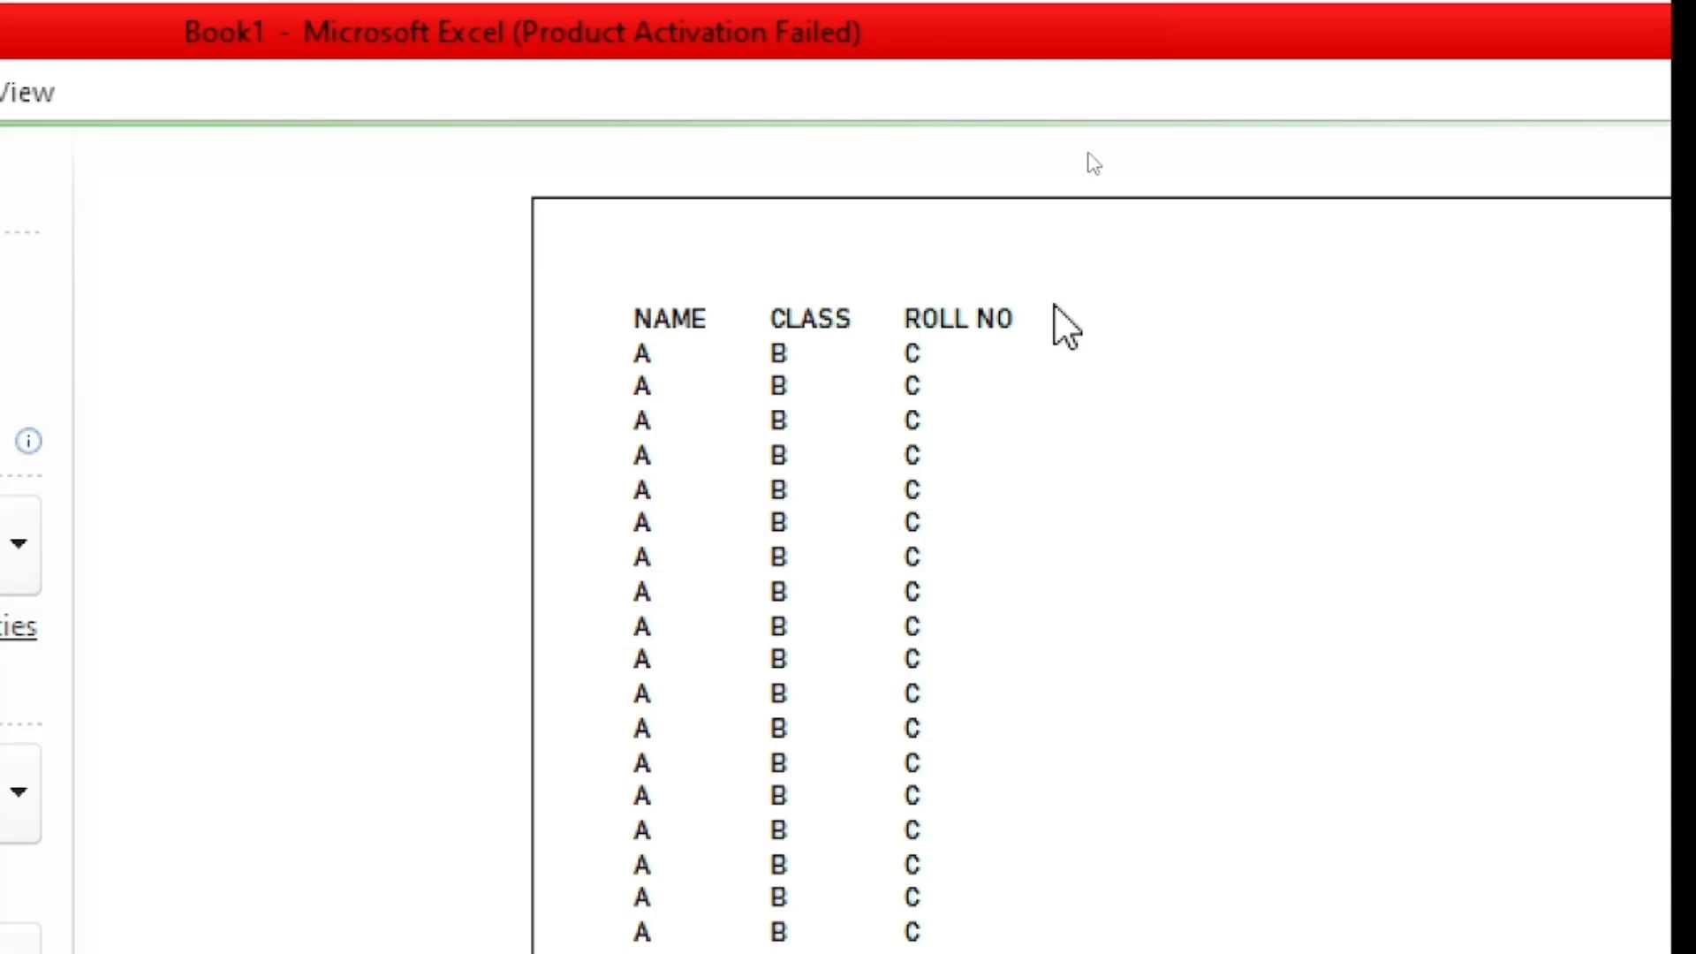
pyautogui.press('Escape')
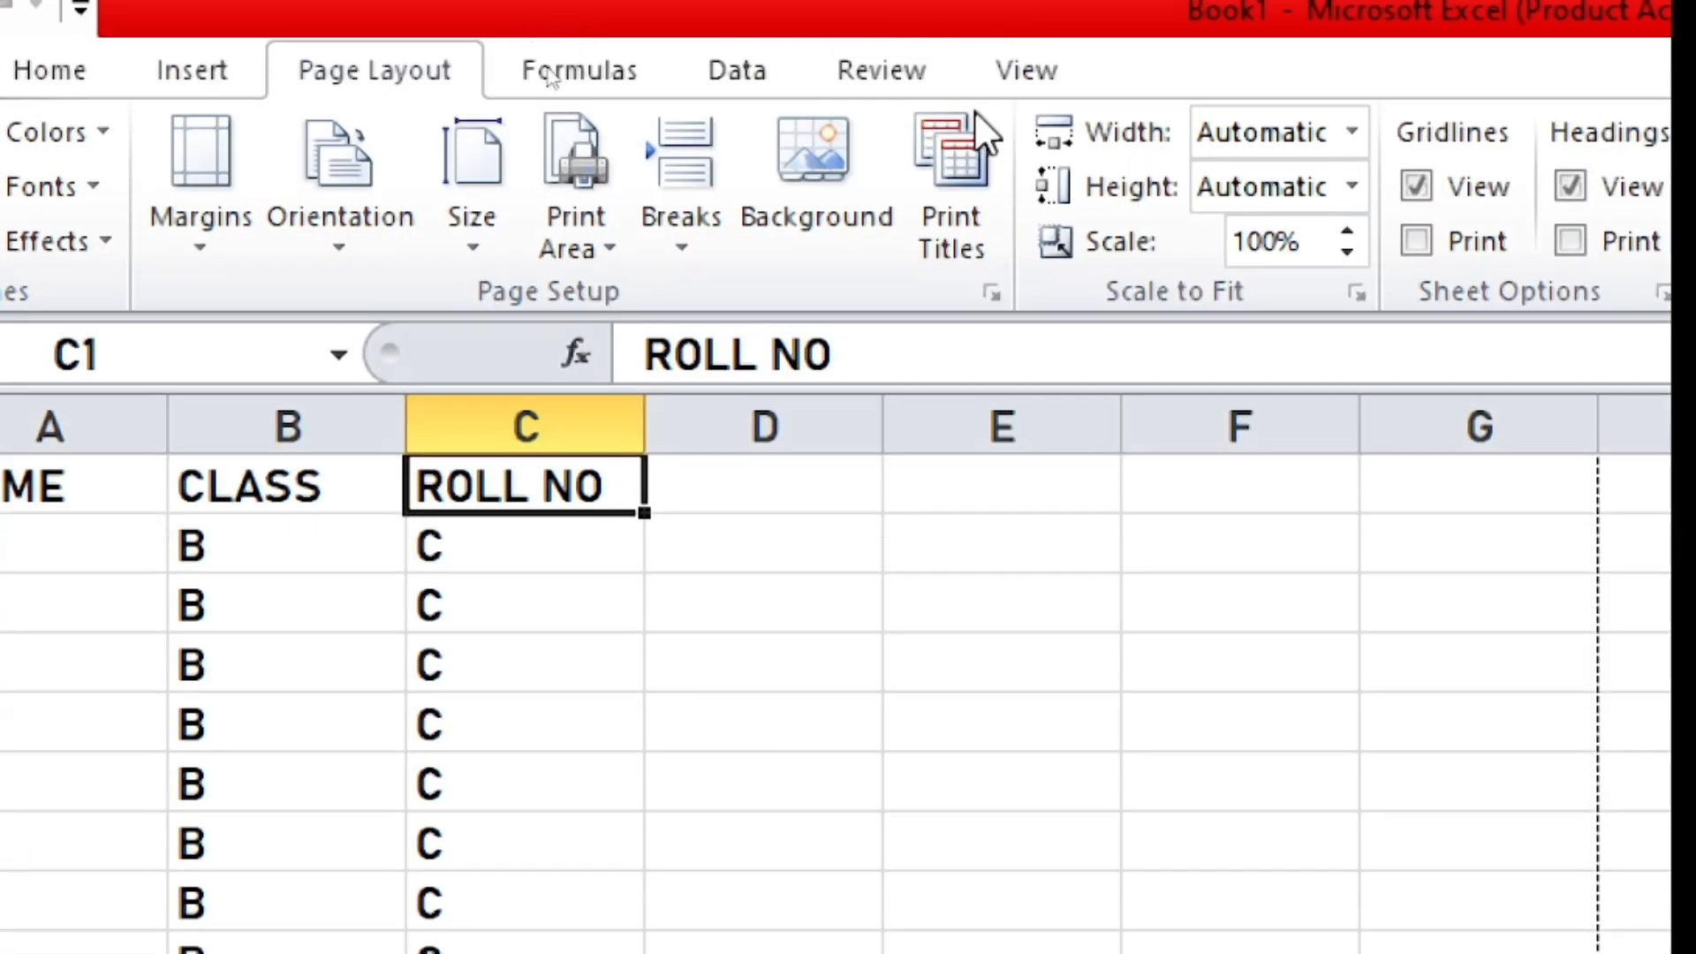
pyautogui.click(985, 238)
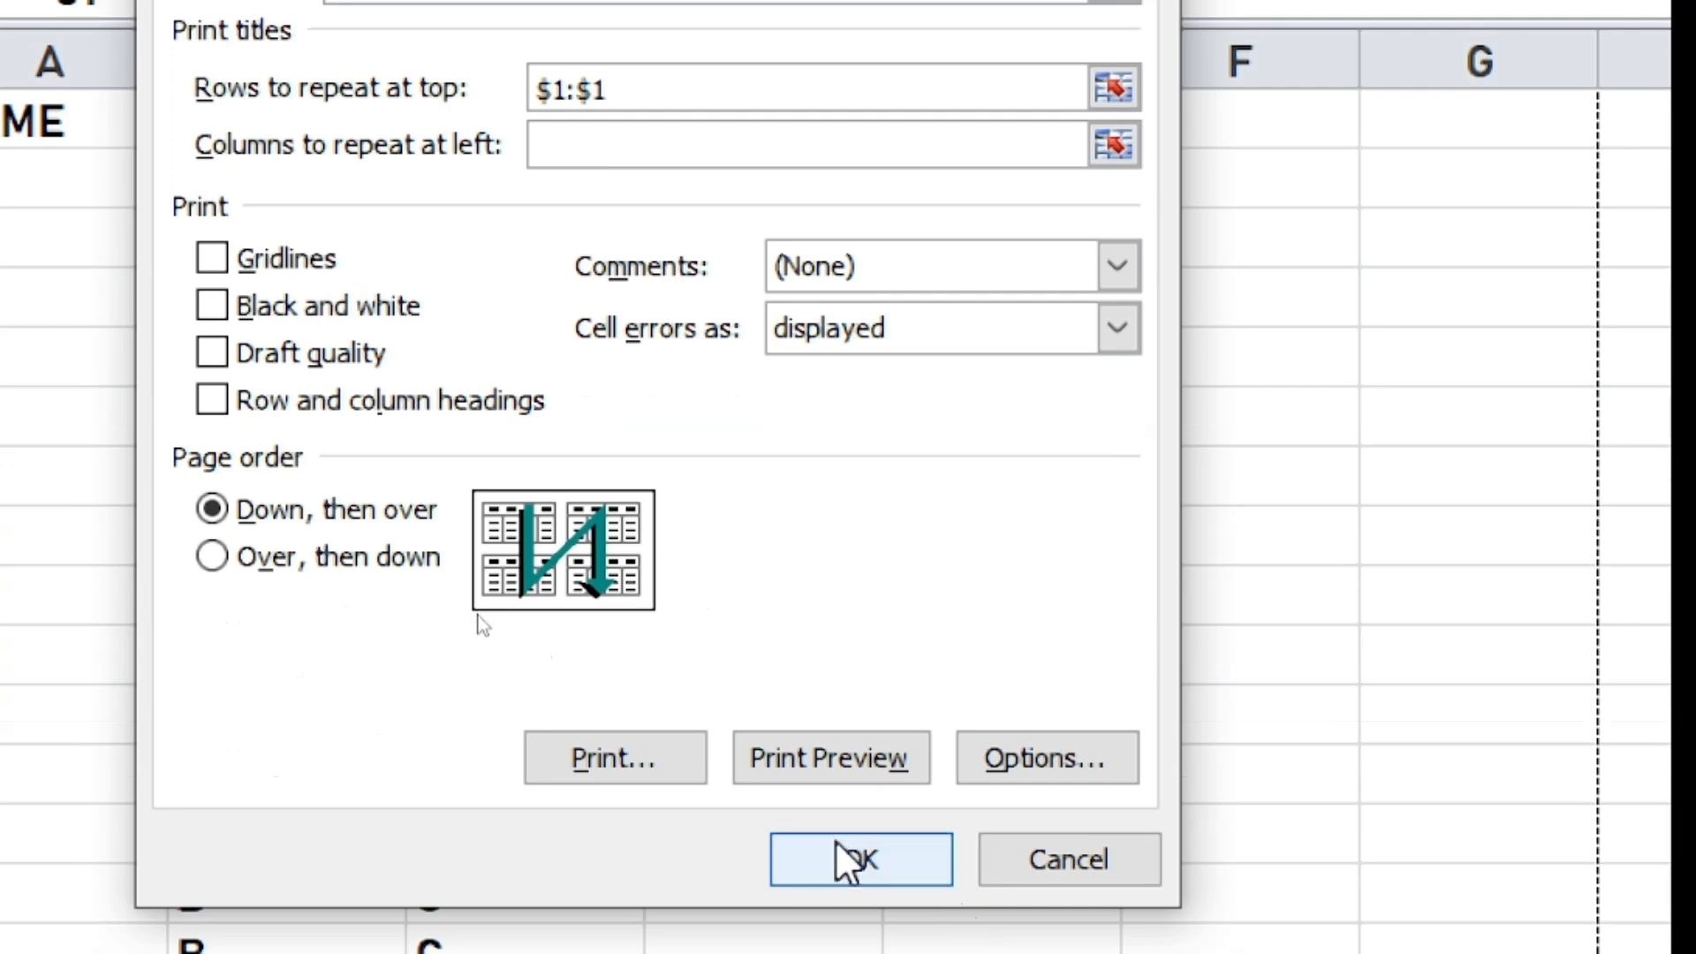
pyautogui.click(836, 848)
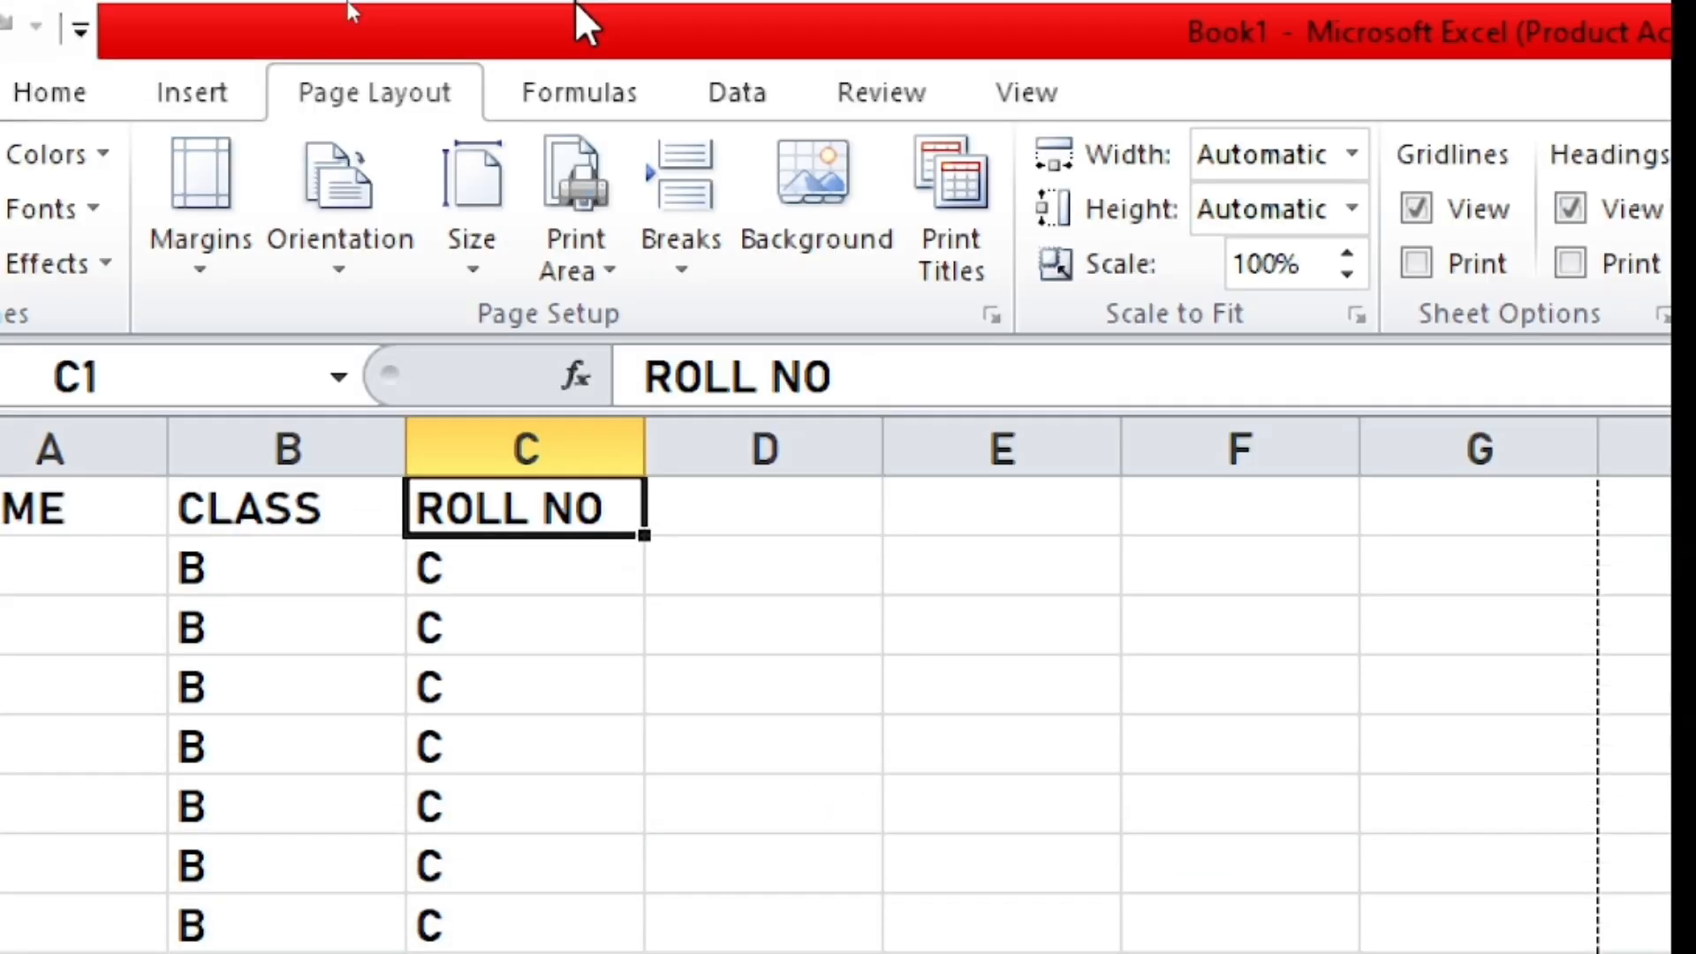